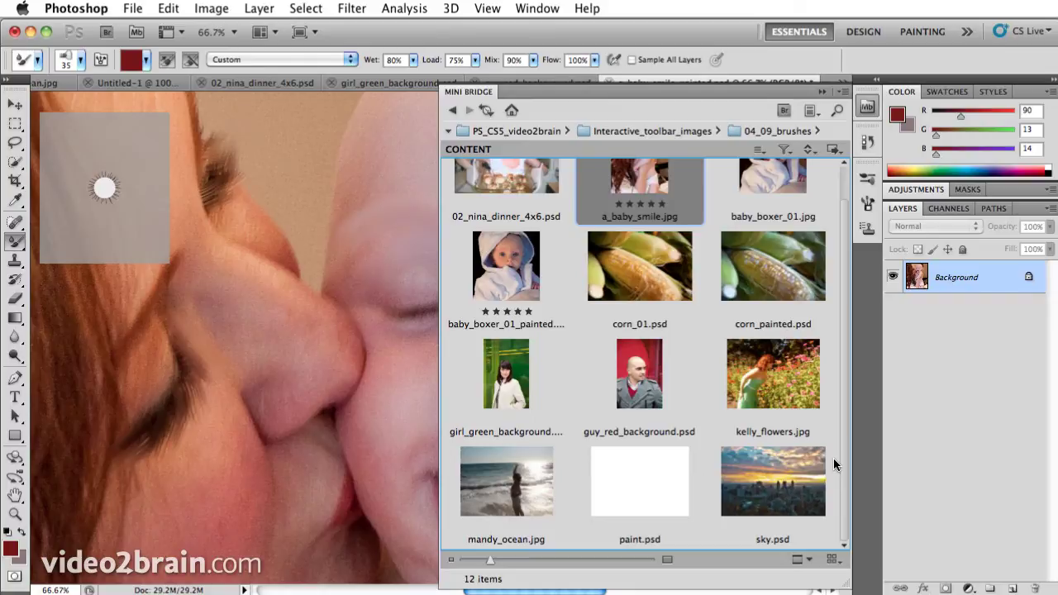
# Open sky.psd from the 04_09_brushes folder, close the image browser and show the bristle brush preview from the side
pyautogui.click(788, 486)
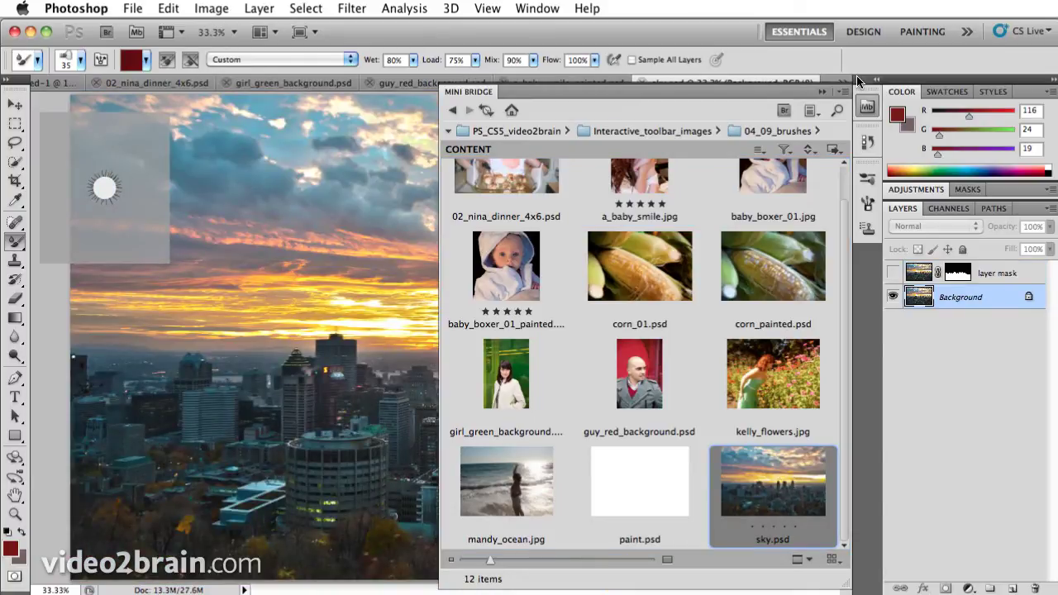
pyautogui.click(867, 111)
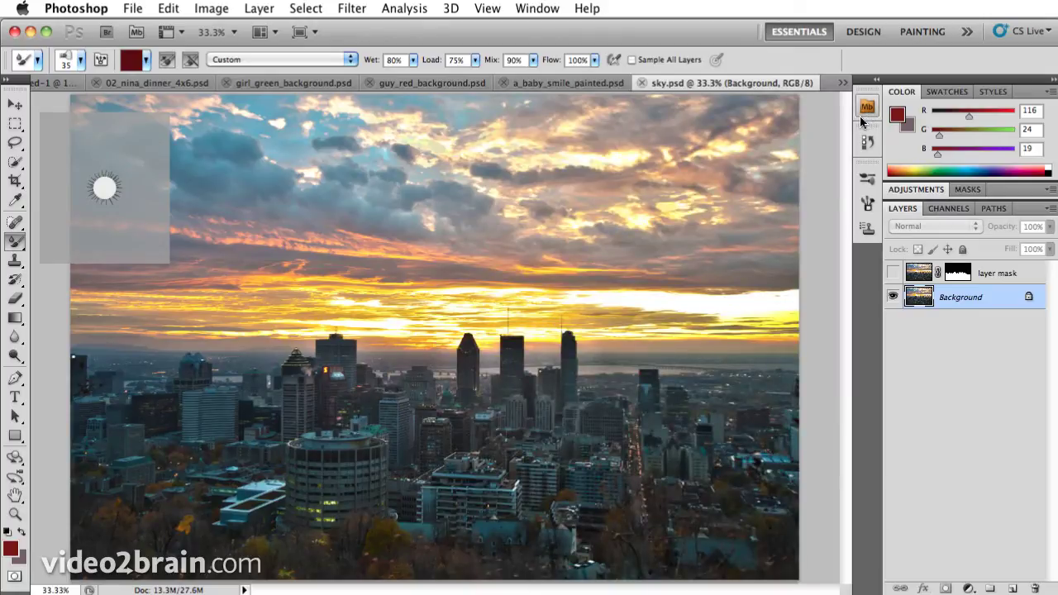
pyautogui.click(103, 188)
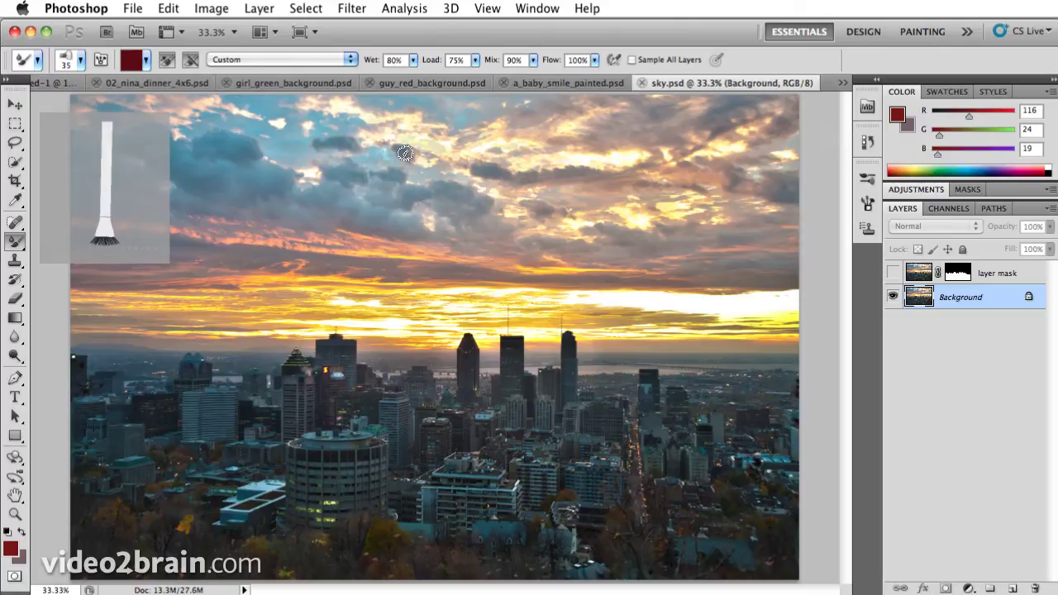
# Enlarge the Mixer Brush to 150 px and make a short test stroke in the sky above the horizon
pyautogui.press(']')
pyautogui.press(']')
pyautogui.press(']')
pyautogui.press(']')
pyautogui.press(']')
pyautogui.press(']')
pyautogui.press(']')
pyautogui.press(']')
pyautogui.press(']')
pyautogui.press(']')
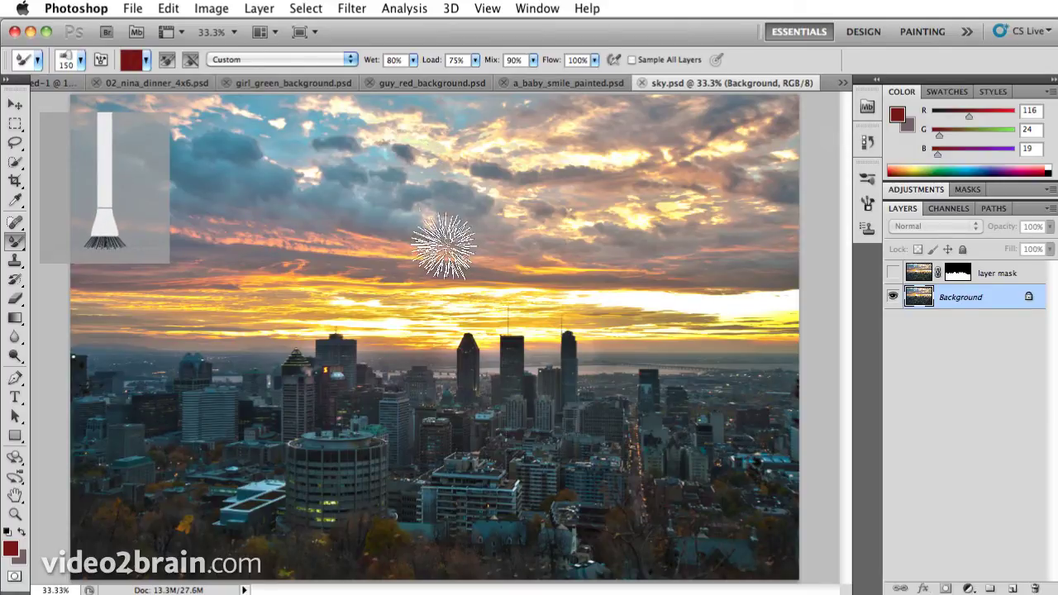
pyautogui.moveTo(688, 273); pyautogui.dragTo(724, 282)
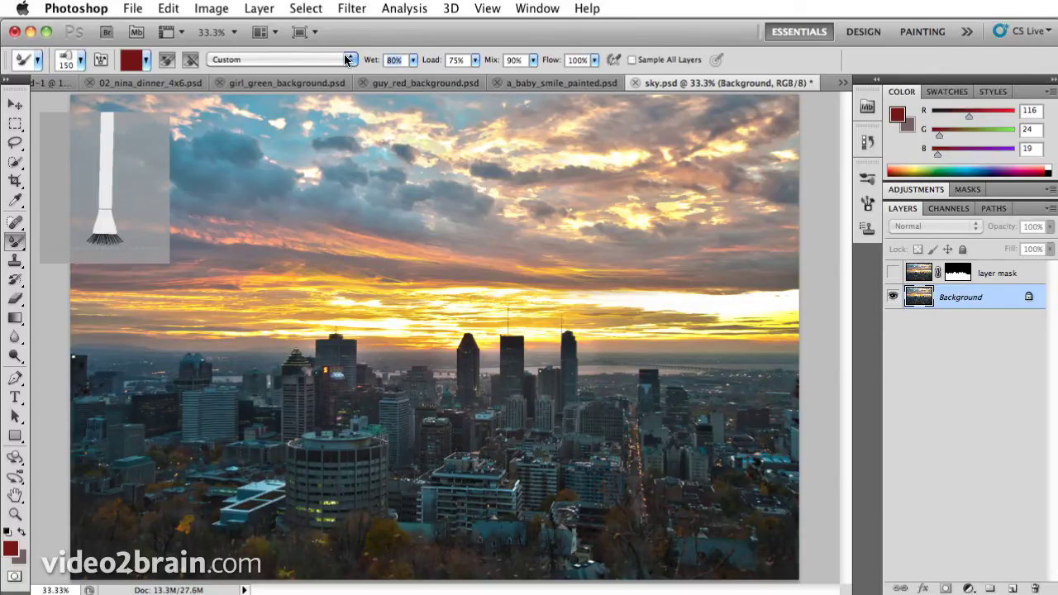
# Set the brush's Wet value to 0%, paint a dark red stroke across the clouds and undo it
pyautogui.press('0')
pyautogui.click(389, 162)
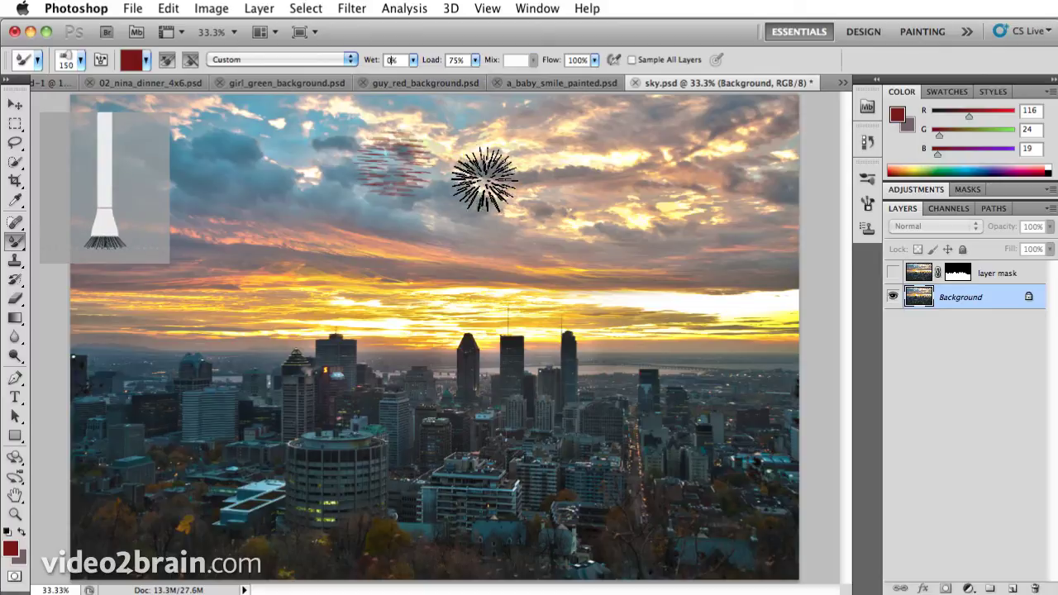
pyautogui.moveTo(485, 180)
pyautogui.mouseDown()
pyautogui.moveTo(606, 191)
pyautogui.moveTo(526, 200)
pyautogui.mouseUp()
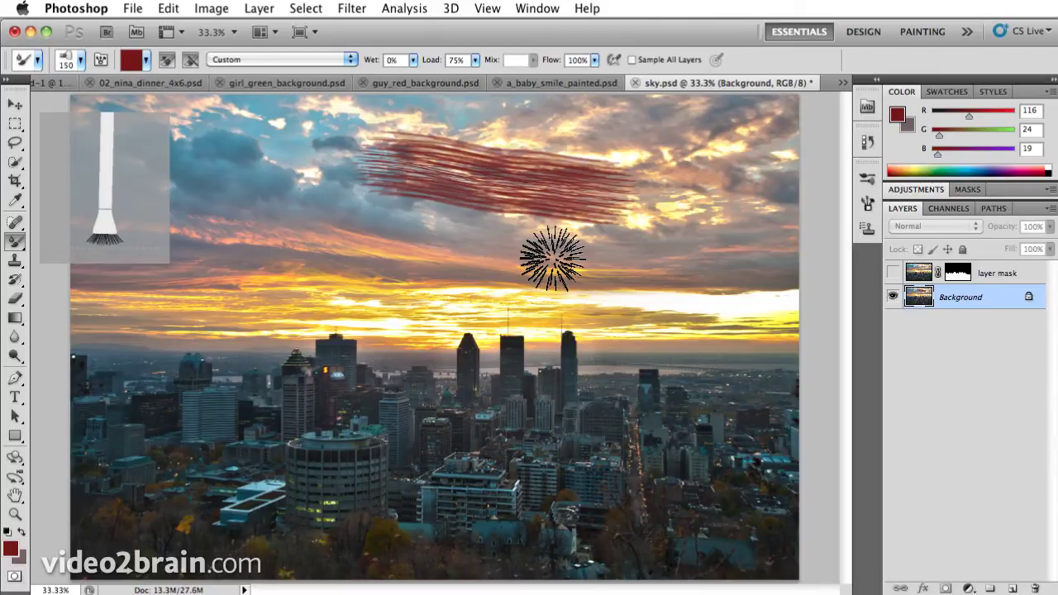
pyautogui.hotkey('ctrl', 'z')
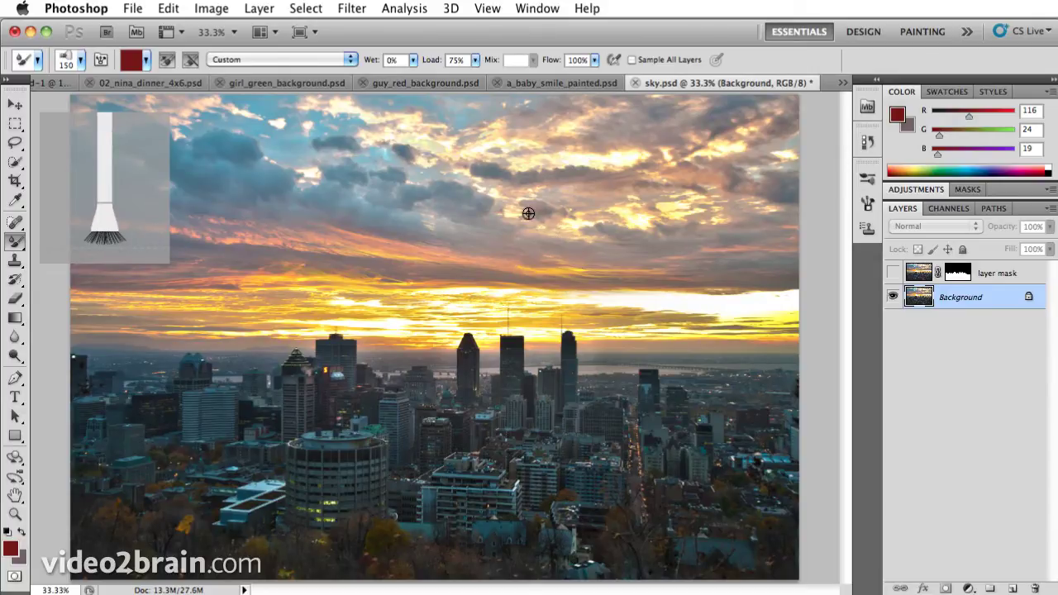
# Load the brush with sampled multicolour sunset tones from the bright yellow band just above the skyline
pyautogui.keyDown('alt'); pyautogui.click(568, 231); pyautogui.keyUp('alt')
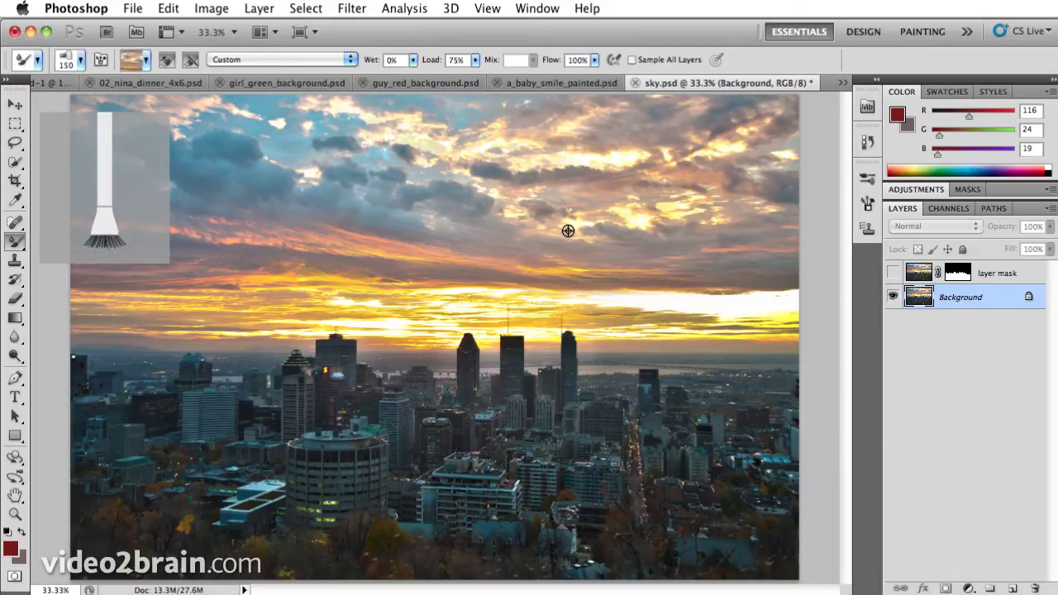
pyautogui.click(147, 62)
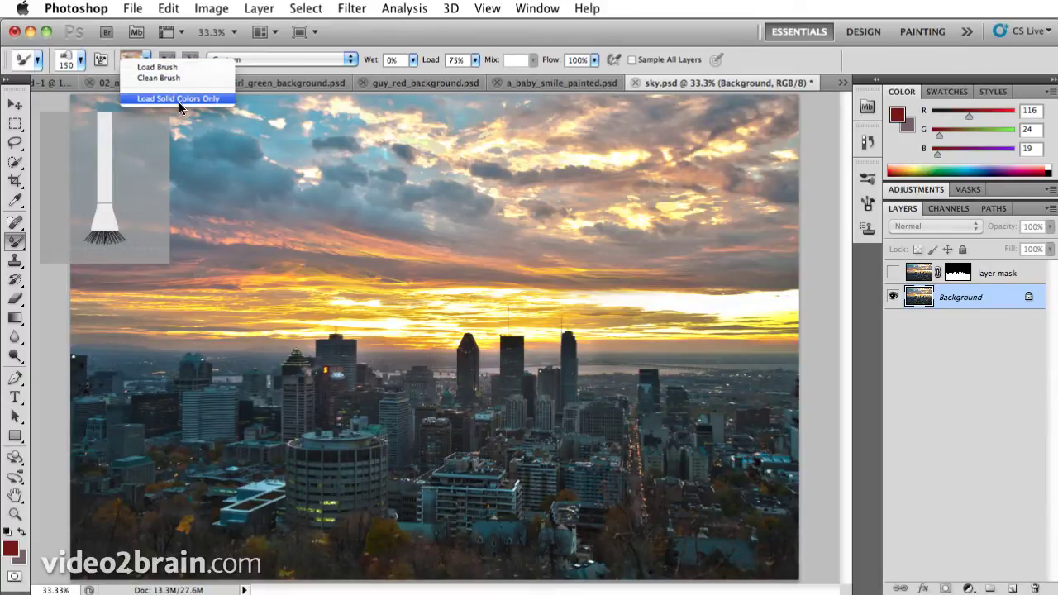
pyautogui.click(461, 43)
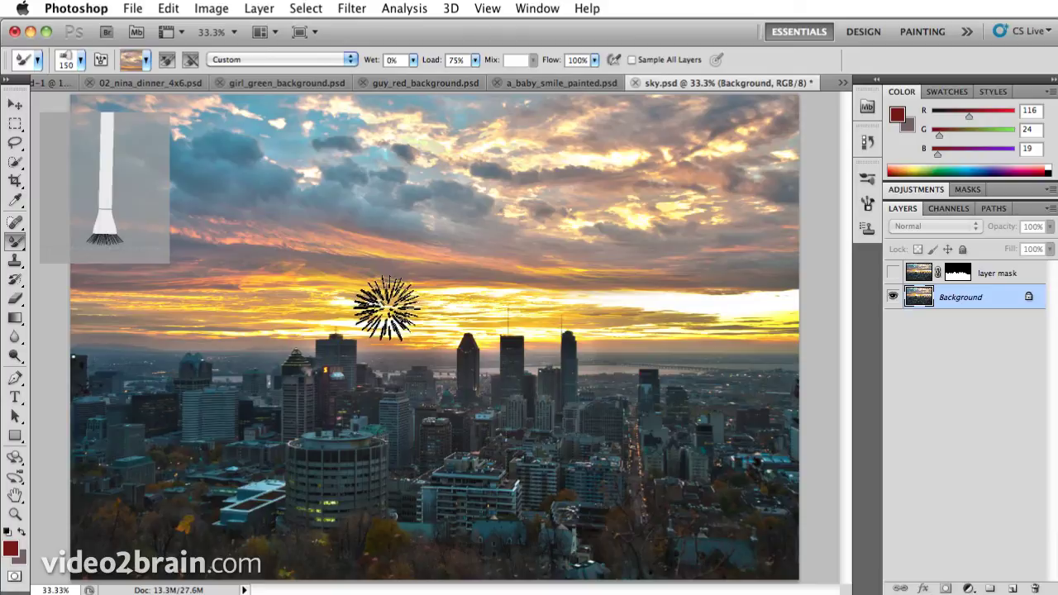
pyautogui.keyDown('alt'); pyautogui.click(410, 317); pyautogui.keyUp('alt')
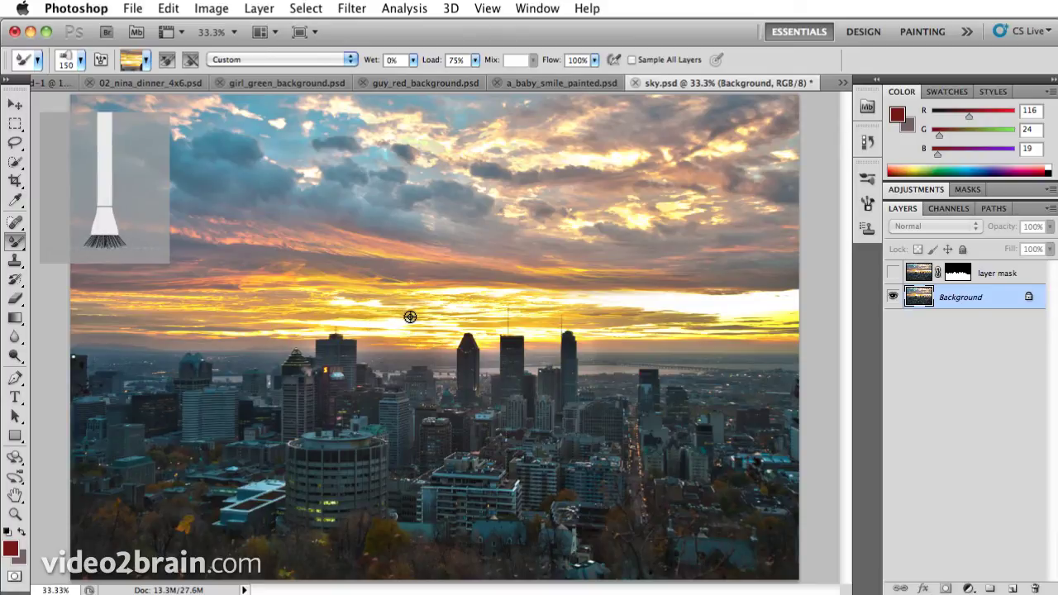
pyautogui.keyDown('alt'); pyautogui.click(416, 308); pyautogui.keyUp('alt')
pyautogui.keyDown('alt'); pyautogui.click(393, 296); pyautogui.keyUp('alt')
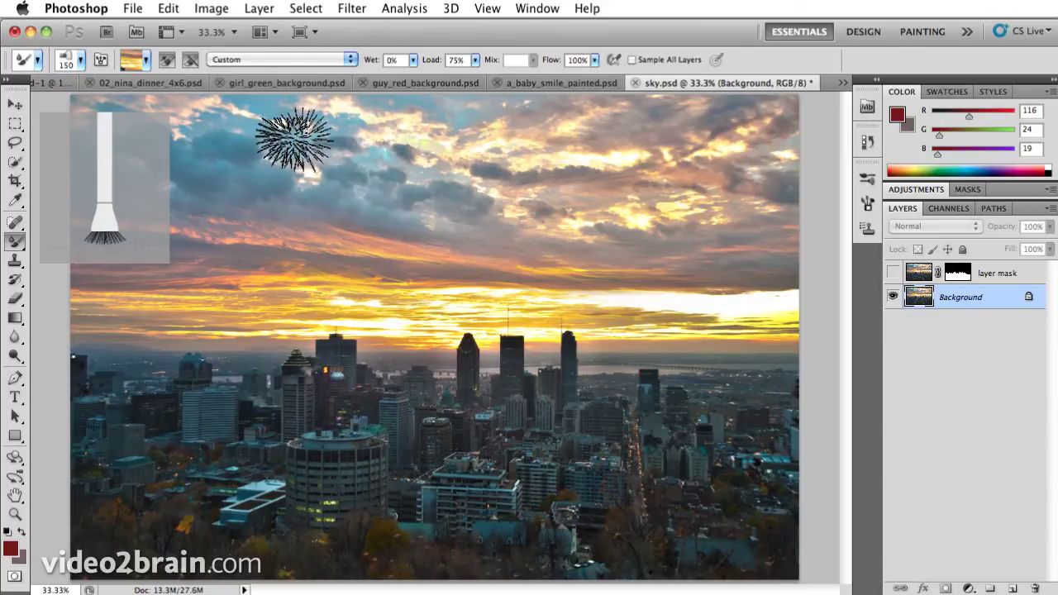
# Paint a streak of the sampled sunset colours across the upper clouds and undo it
pyautogui.moveTo(263, 132); pyautogui.dragTo(498, 163)
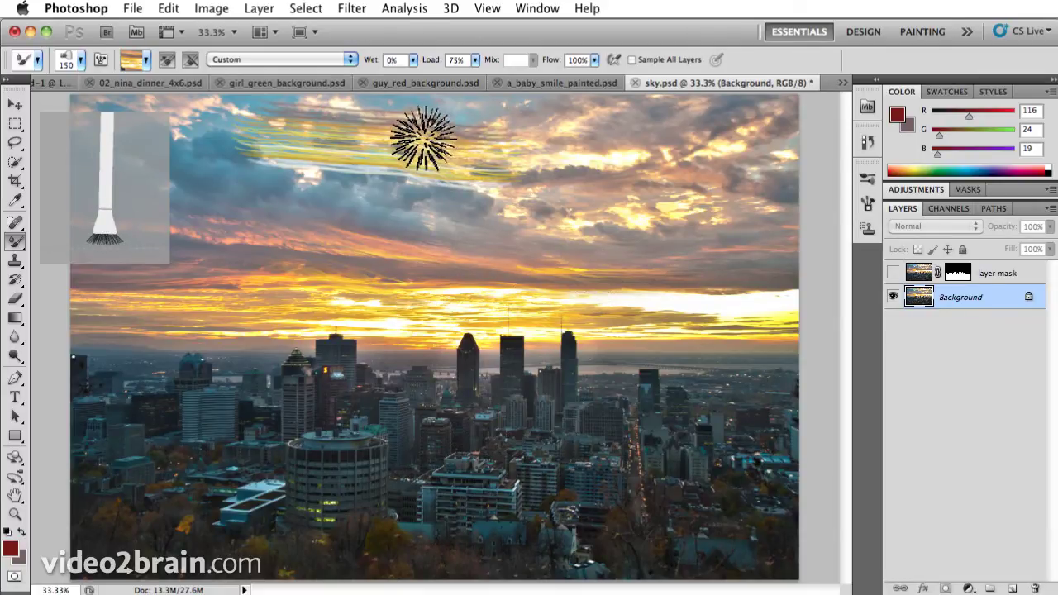
pyautogui.hotkey('ctrl', 'z')
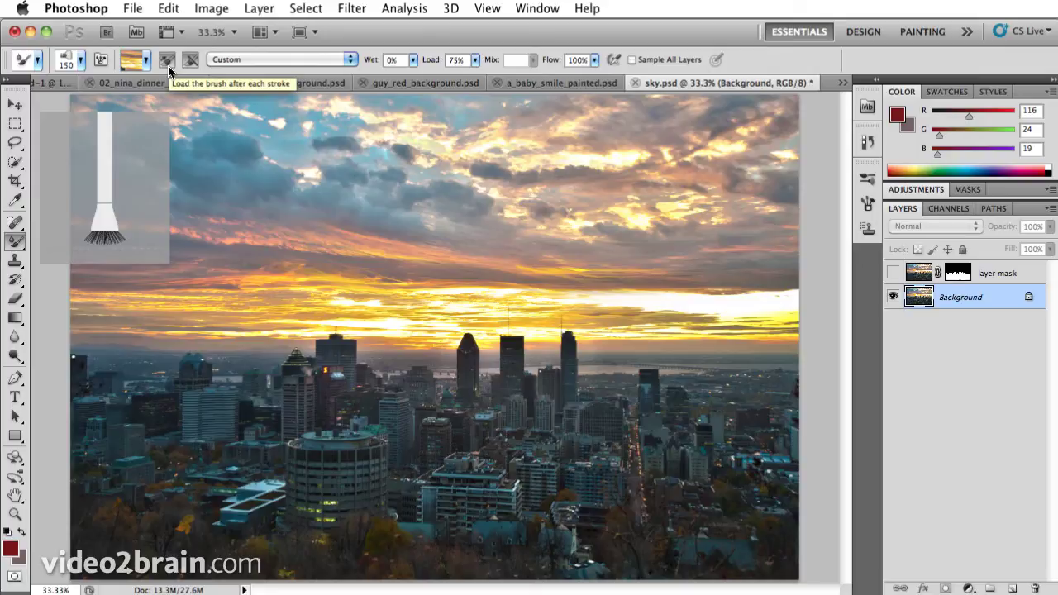
# Turn off loading the brush after each stroke, try a stroke in the clouds, and turn loading back on
pyautogui.click(166, 62)
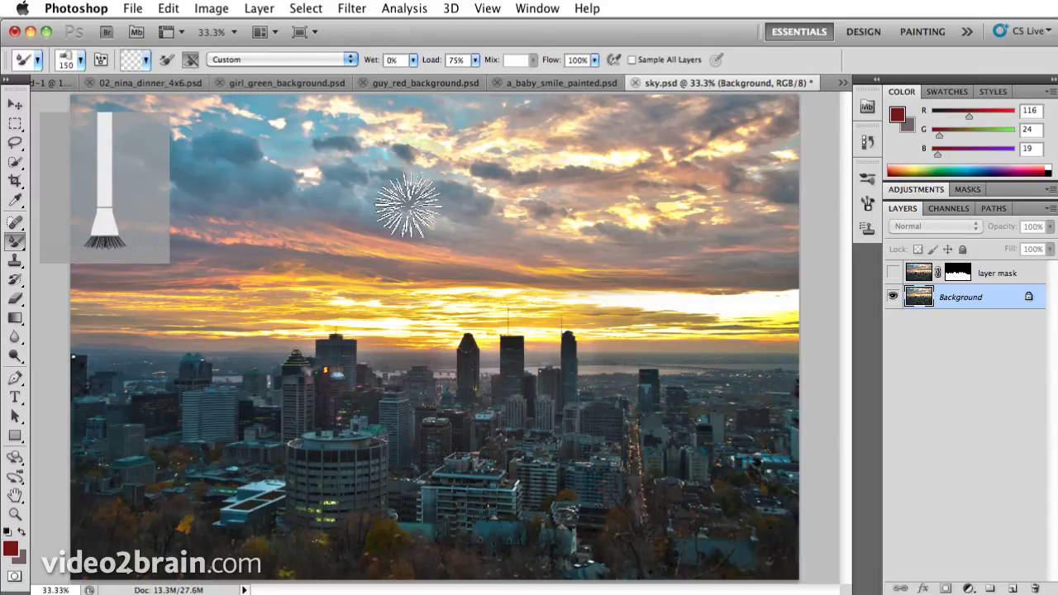
pyautogui.click(285, 175)
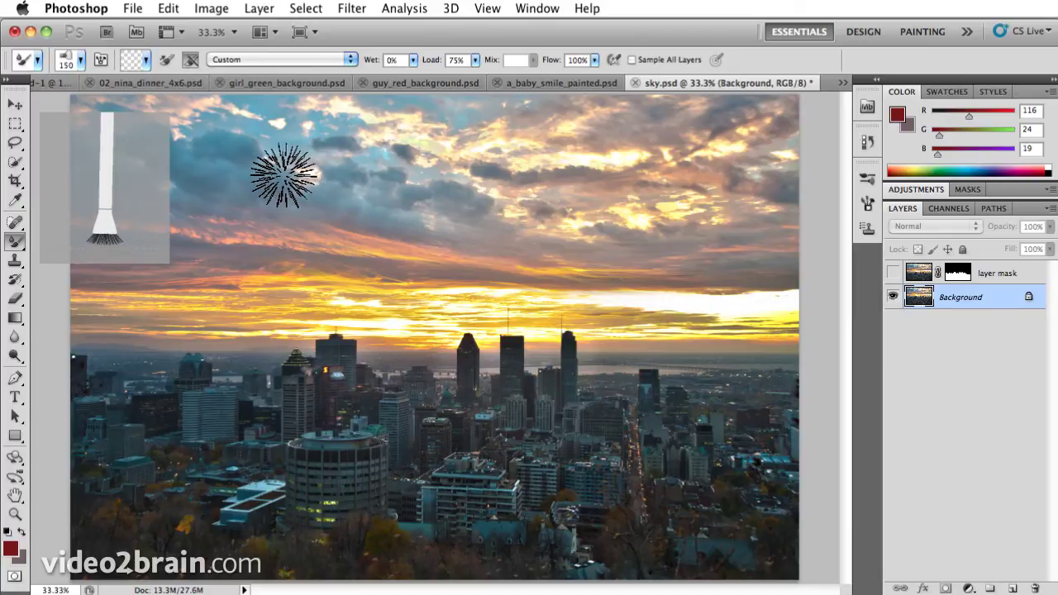
pyautogui.click(166, 61)
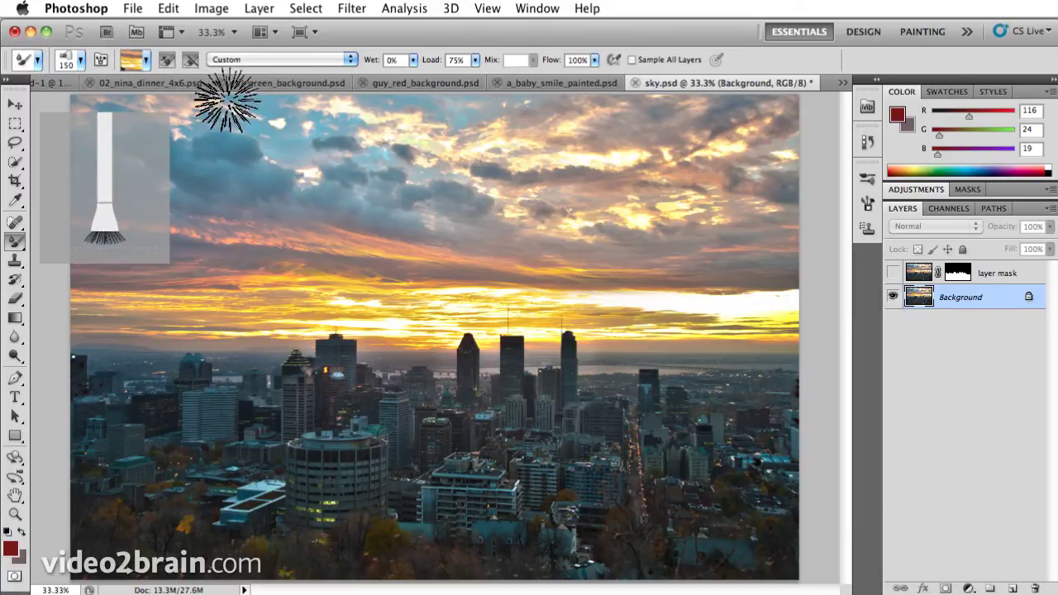
# Paint three streaks across the clouds with cleaning after each stroke turned off, re-enable cleaning and undo the streaks
pyautogui.click(191, 63)
pyautogui.moveTo(305, 181); pyautogui.dragTo(532, 215)
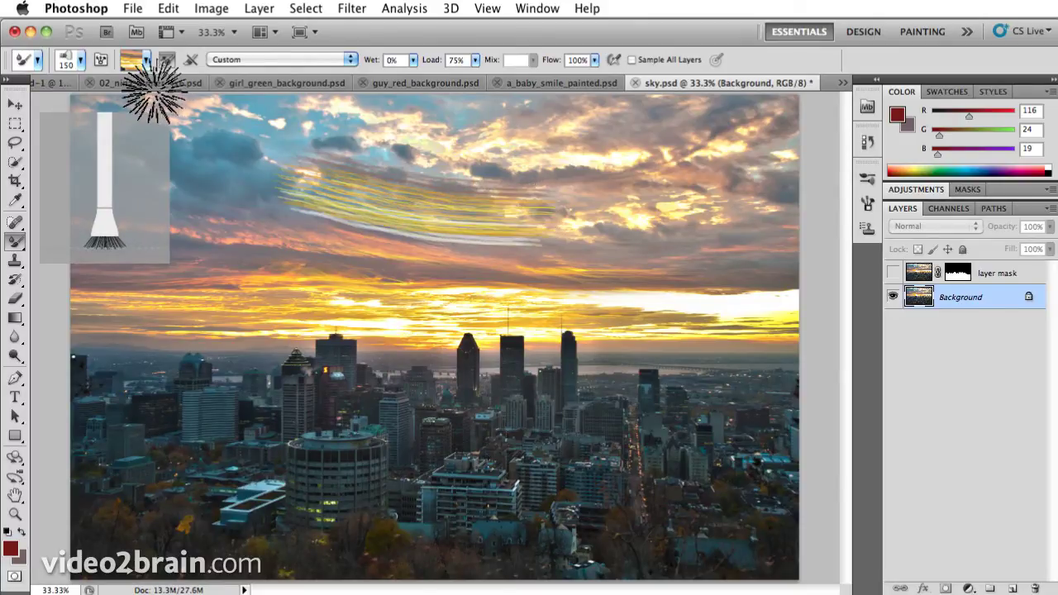
pyautogui.moveTo(463, 164); pyautogui.dragTo(534, 170)
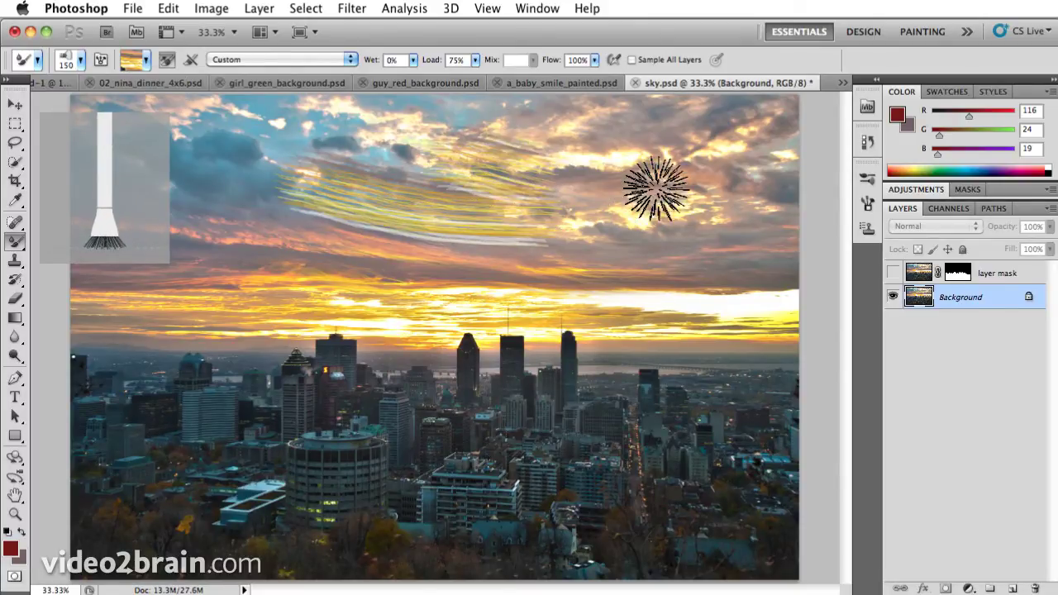
pyautogui.moveTo(655, 188); pyautogui.dragTo(692, 182)
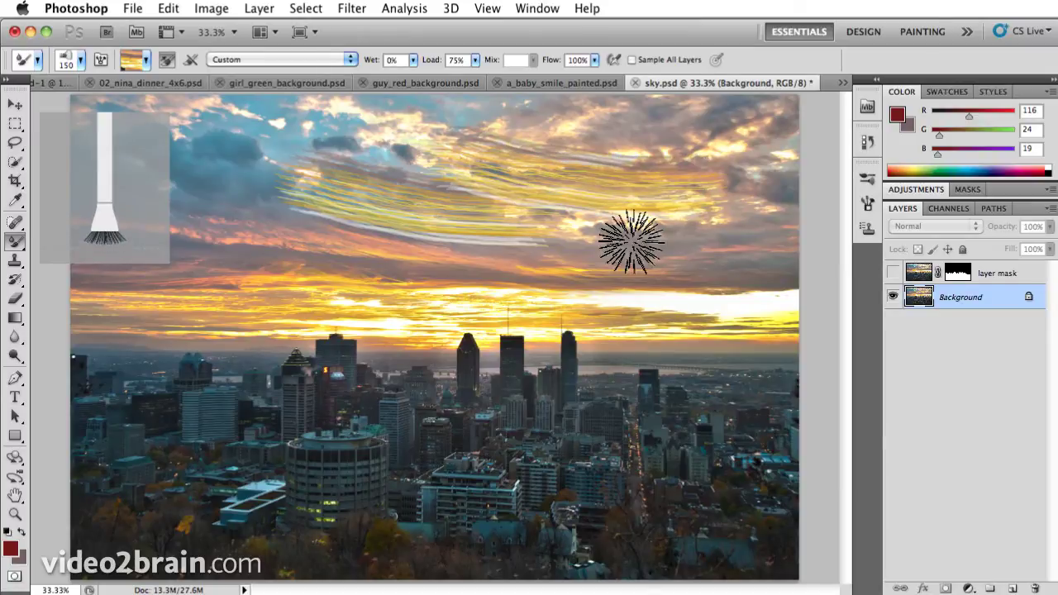
pyautogui.click(190, 59)
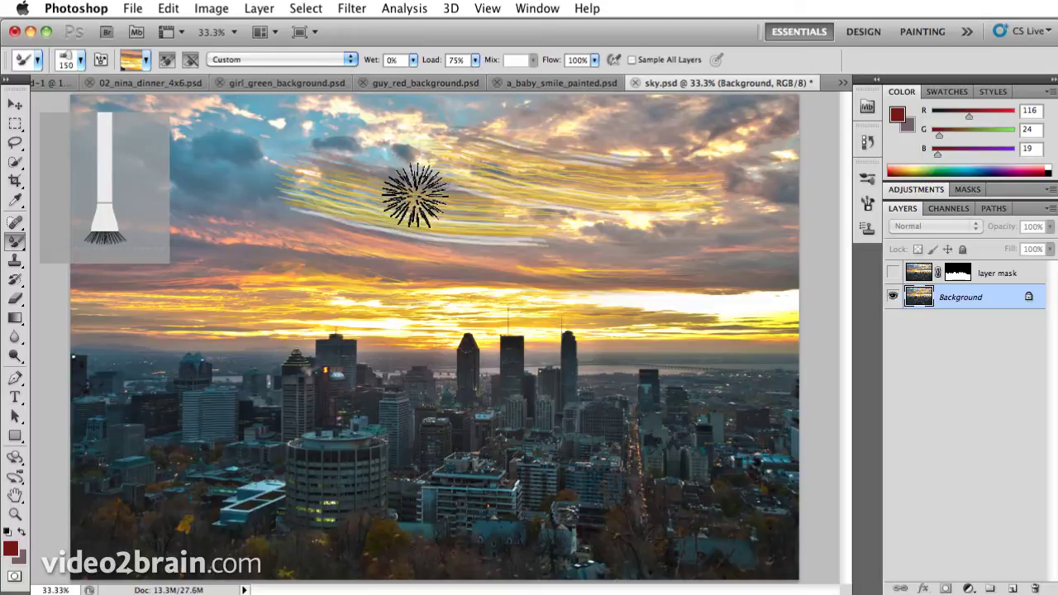
pyautogui.press('super+z')
pyautogui.press('super+alt+z')
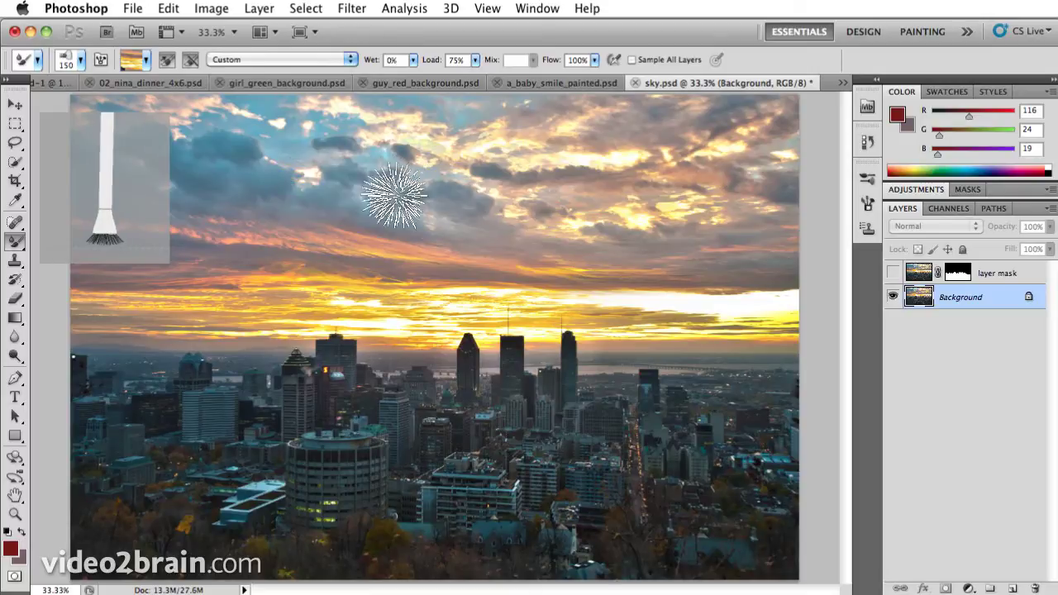
# Paint two broad diagonal streaks of sunset colour across the clouds with cleaning after each stroke on
pyautogui.moveTo(389, 201); pyautogui.dragTo(554, 247)
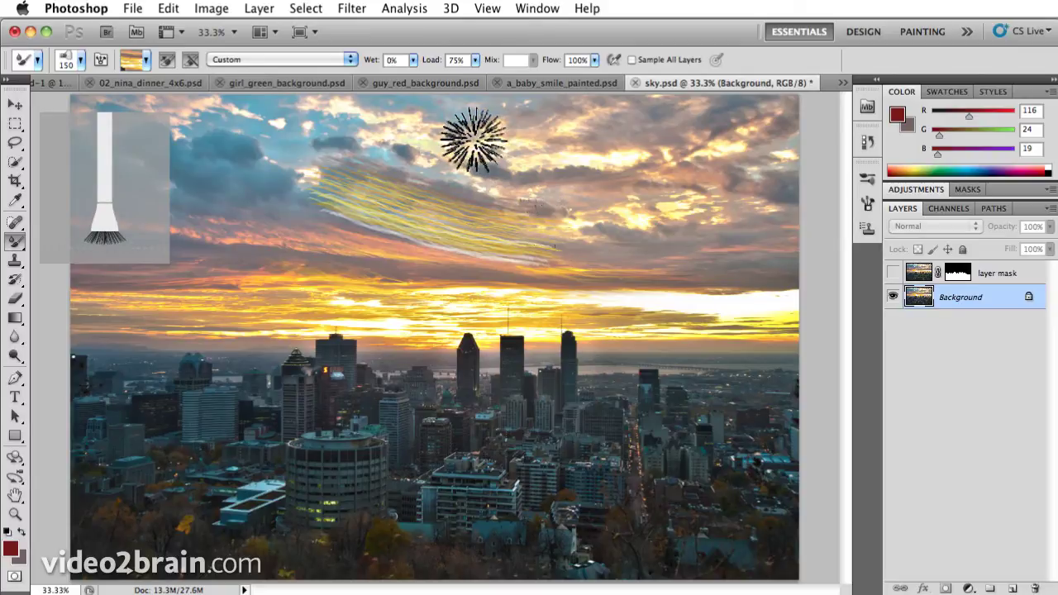
pyautogui.moveTo(468, 135); pyautogui.dragTo(578, 169)
pyautogui.moveTo(709, 186); pyautogui.dragTo(733, 182)
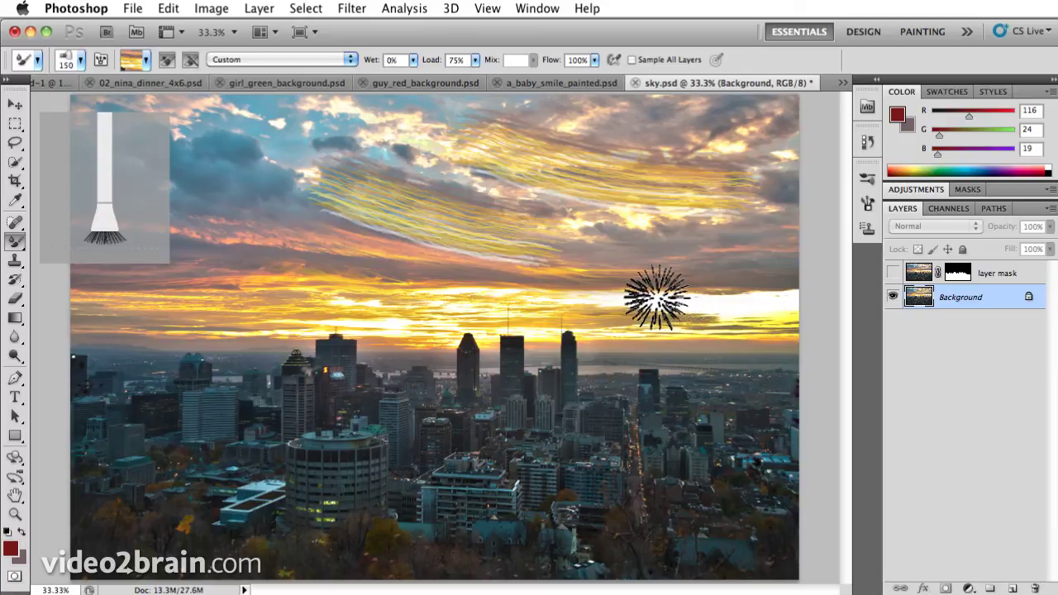
# Undo the yellow streaks, then test a blending stroke through the clouds with Wet at 50% and undo it
pyautogui.click(297, 59)
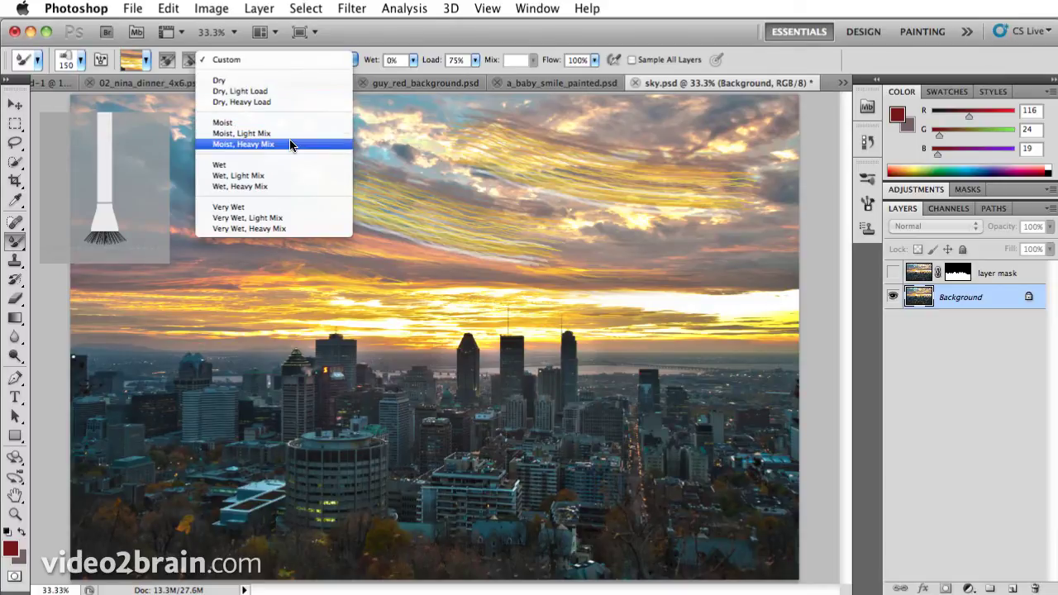
pyautogui.click(383, 26)
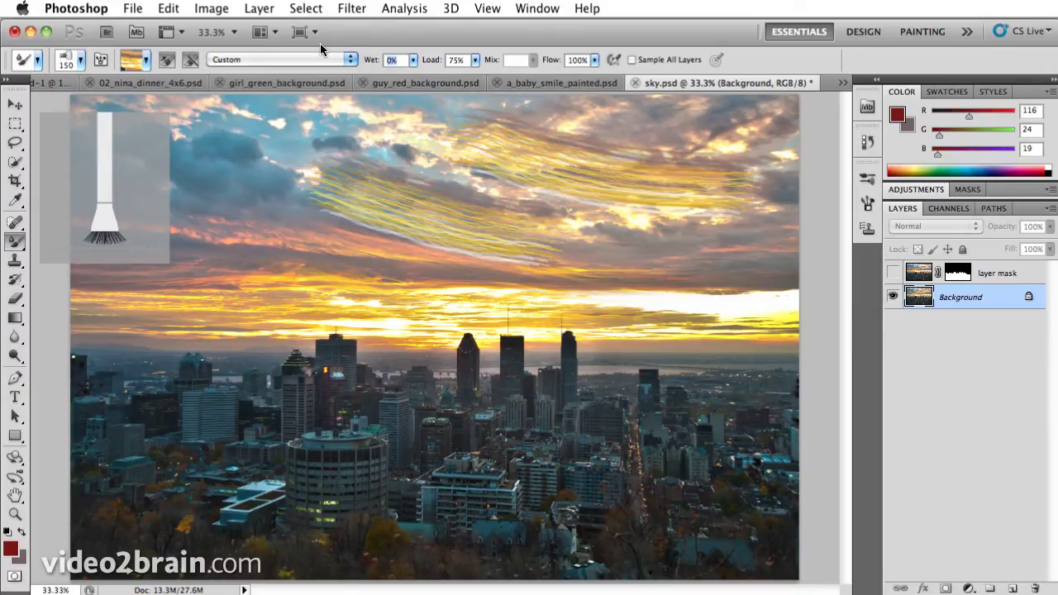
pyautogui.write('50')
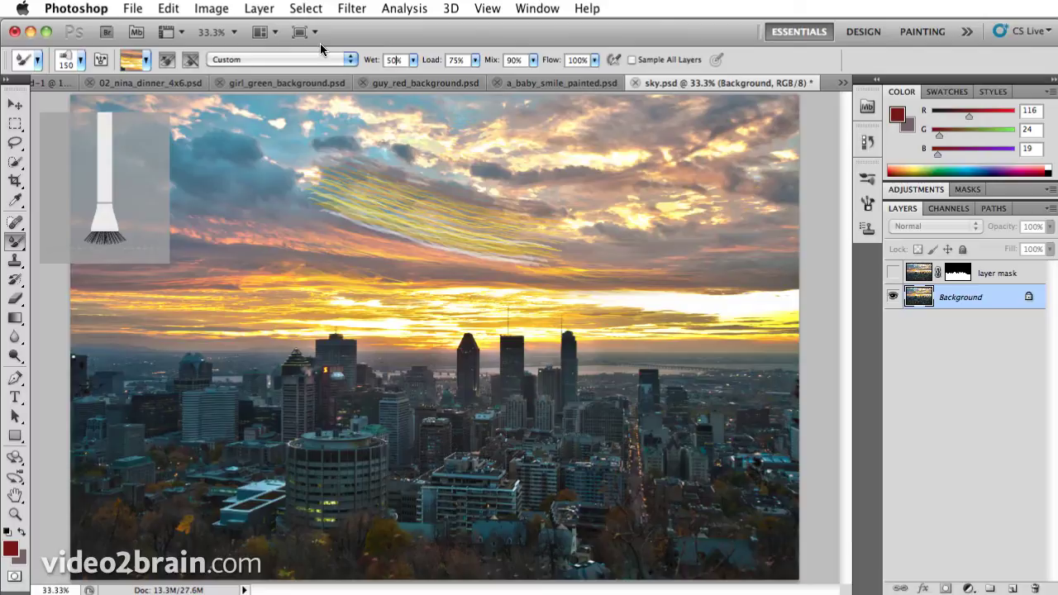
pyautogui.press('super+alt+z')
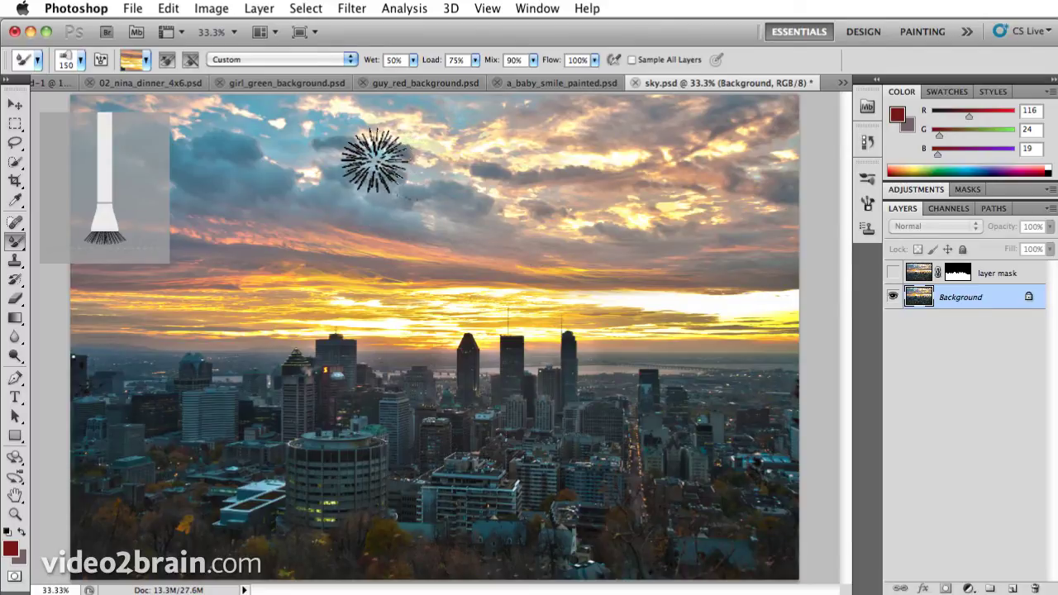
pyautogui.moveTo(589, 195)
pyautogui.mouseDown()
pyautogui.moveTo(640, 229)
pyautogui.moveTo(468, 196)
pyautogui.mouseUp()
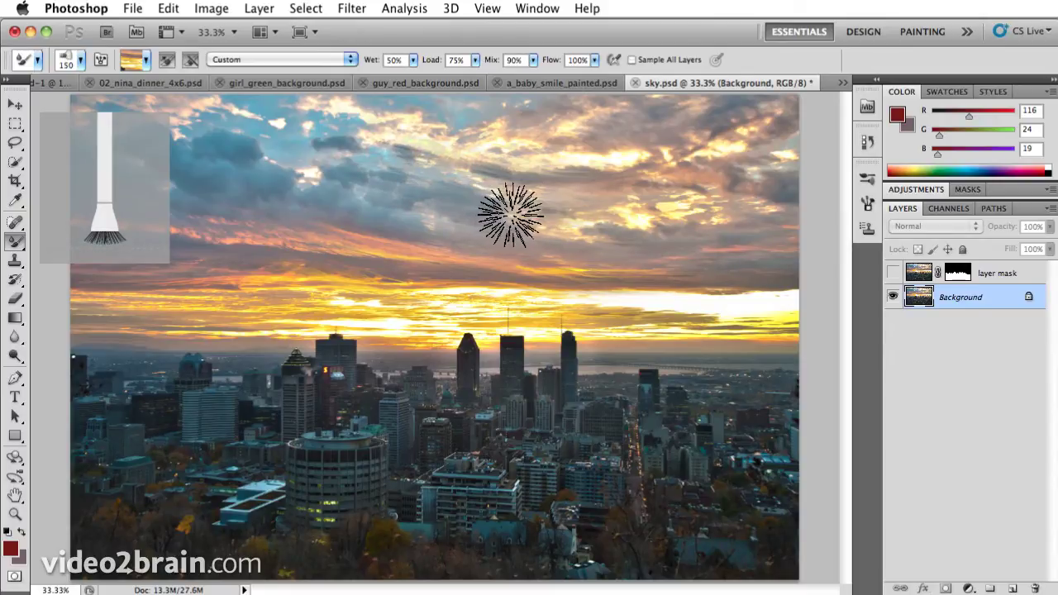
pyautogui.press('super+z')
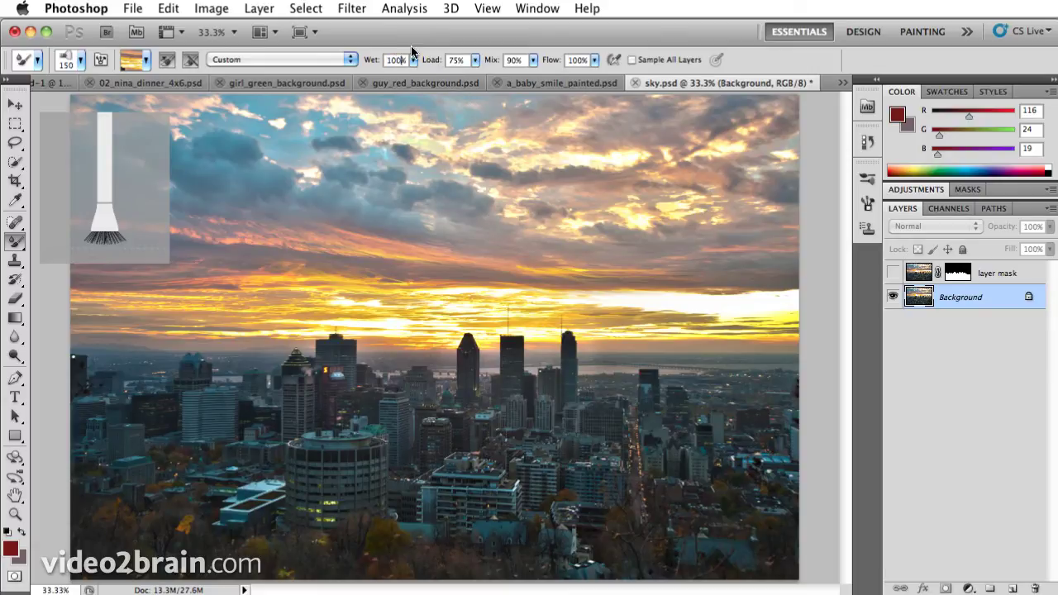
# Smear the clouds with one stroke at 100% Wet, check the blending at 50% zoom, and undo it
pyautogui.moveTo(432, 170)
pyautogui.mouseDown()
pyautogui.moveTo(411, 171)
pyautogui.moveTo(637, 207)
pyautogui.moveTo(627, 203)
pyautogui.mouseUp()
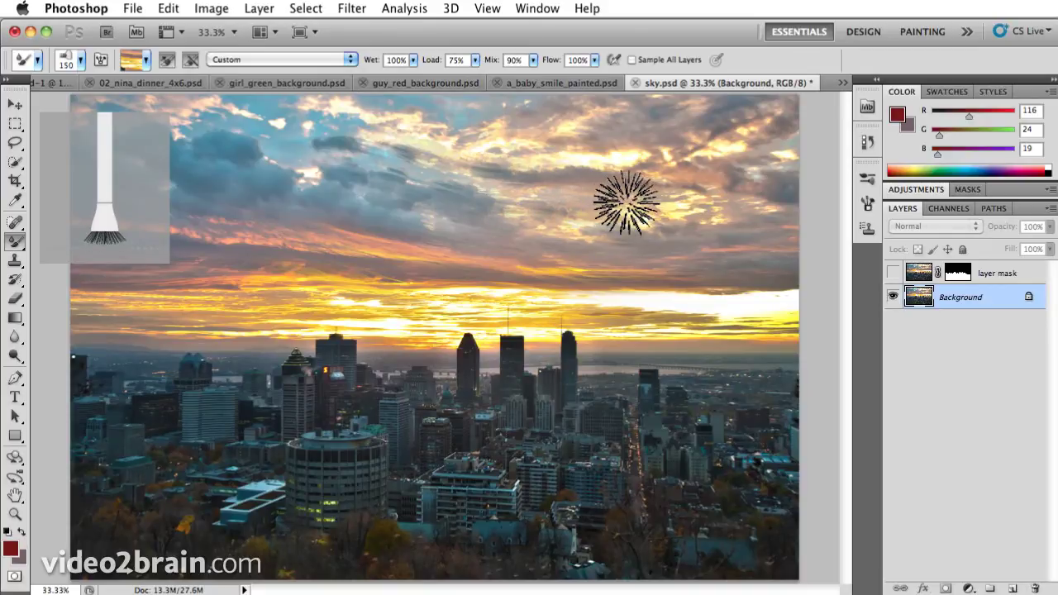
pyautogui.press('super+plus')
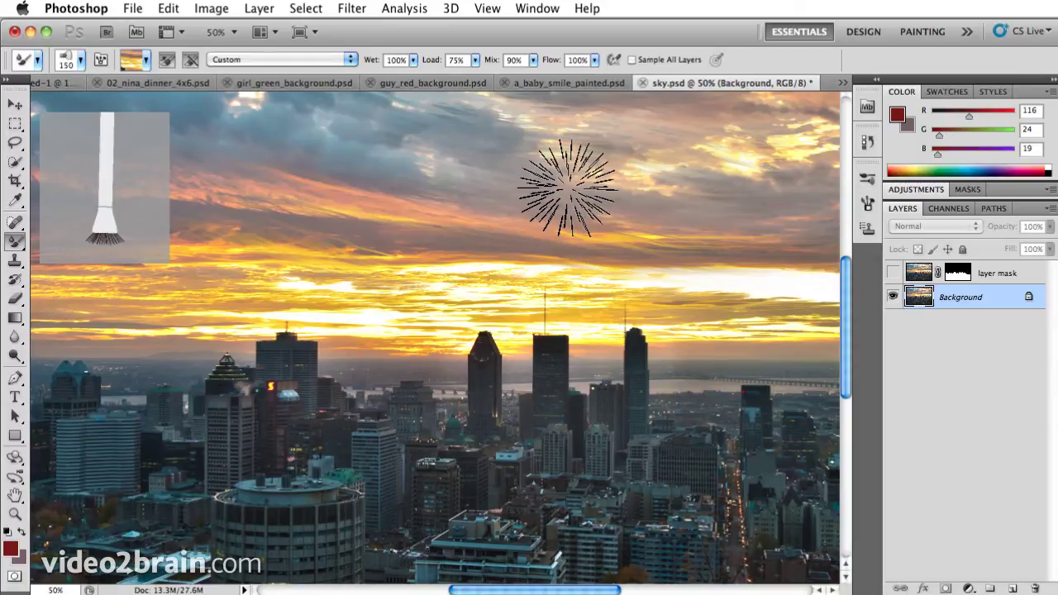
pyautogui.press('super+z')
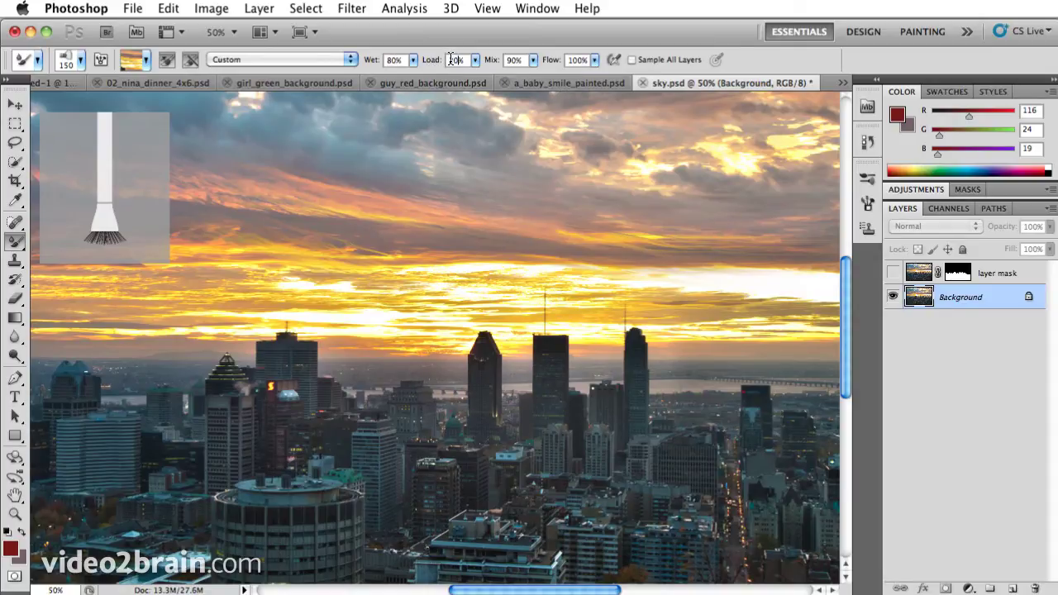
# Set the brush Load to 90% and blend the clouds above the sunset with a diagonal stroke
pyautogui.doubleClick(453, 60)
pyautogui.write('20')
pyautogui.press('Return')
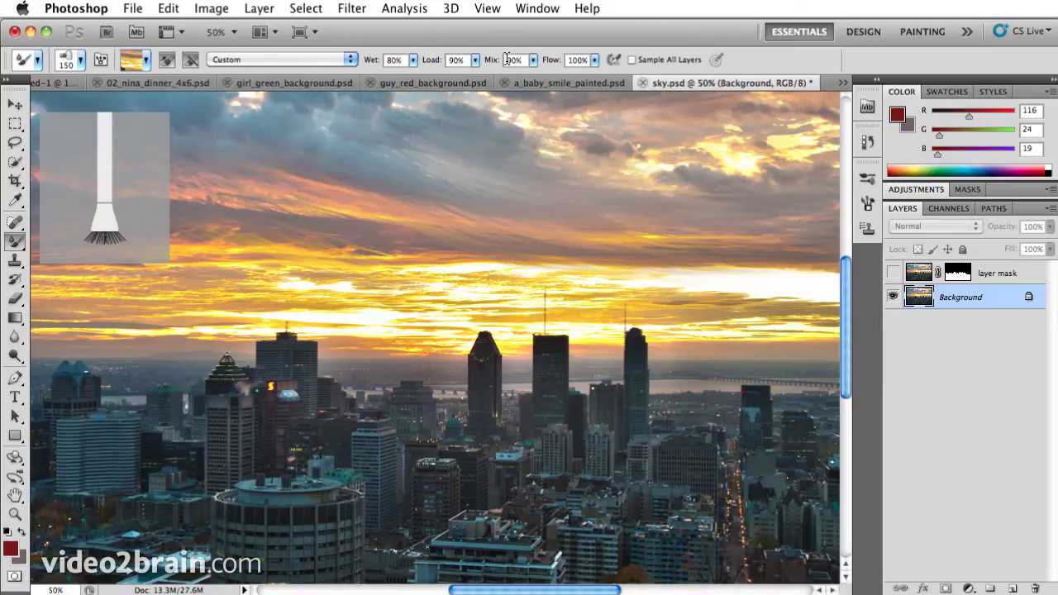
pyautogui.moveTo(531, 204); pyautogui.dragTo(676, 237)
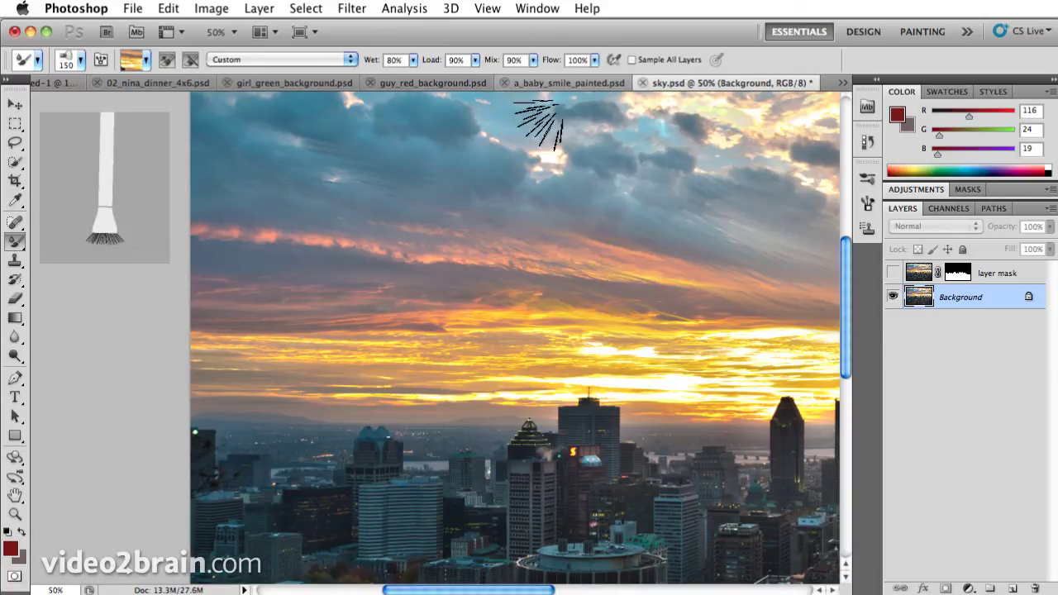
# Turn on airbrush-style build-up for the Mixer Brush and blend the blue clouds near the top of the sky
pyautogui.click(610, 63)
pyautogui.moveTo(487, 134)
pyautogui.mouseDown()
pyautogui.moveTo(564, 154)
pyautogui.moveTo(488, 122)
pyautogui.moveTo(576, 163)
pyautogui.mouseUp()
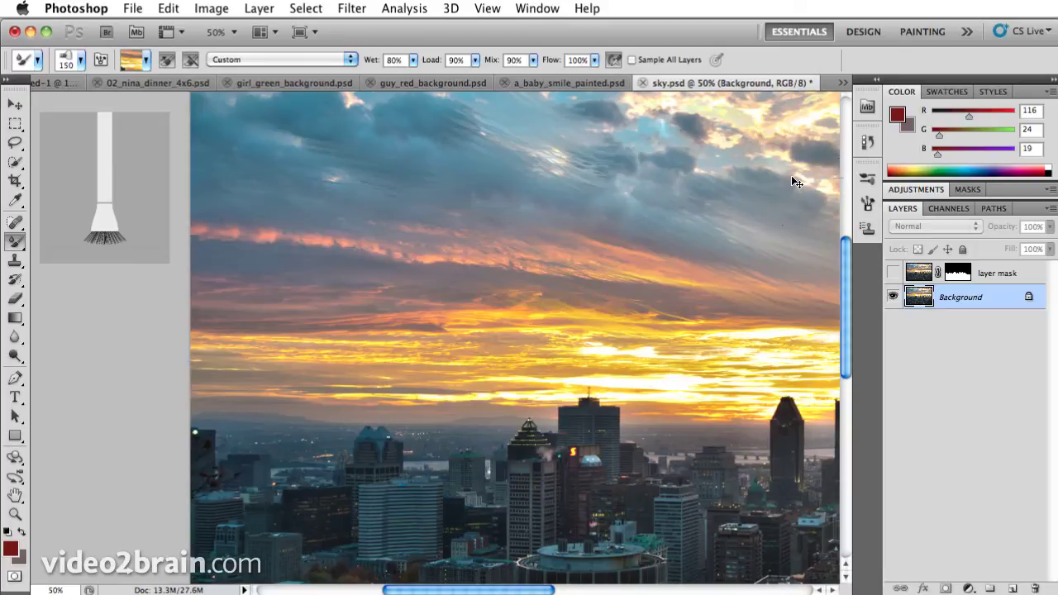
pyautogui.hotkey('ctrl', '-')
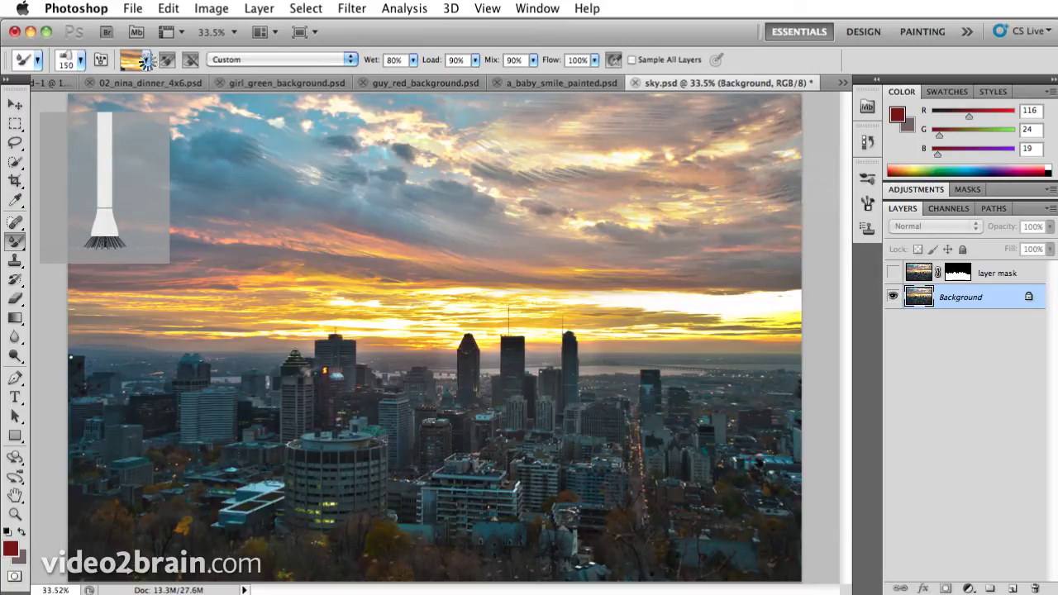
# Restrict brush loading to solid colors, sample a yellow from the image, and blend the upper clouds with it
pyautogui.click(148, 61)
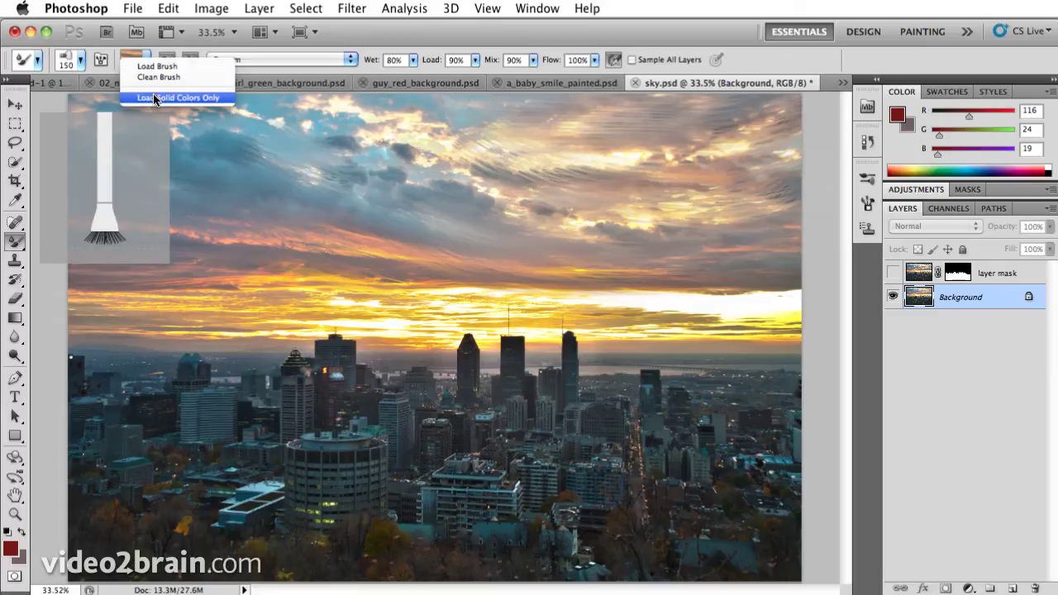
pyautogui.click(154, 98)
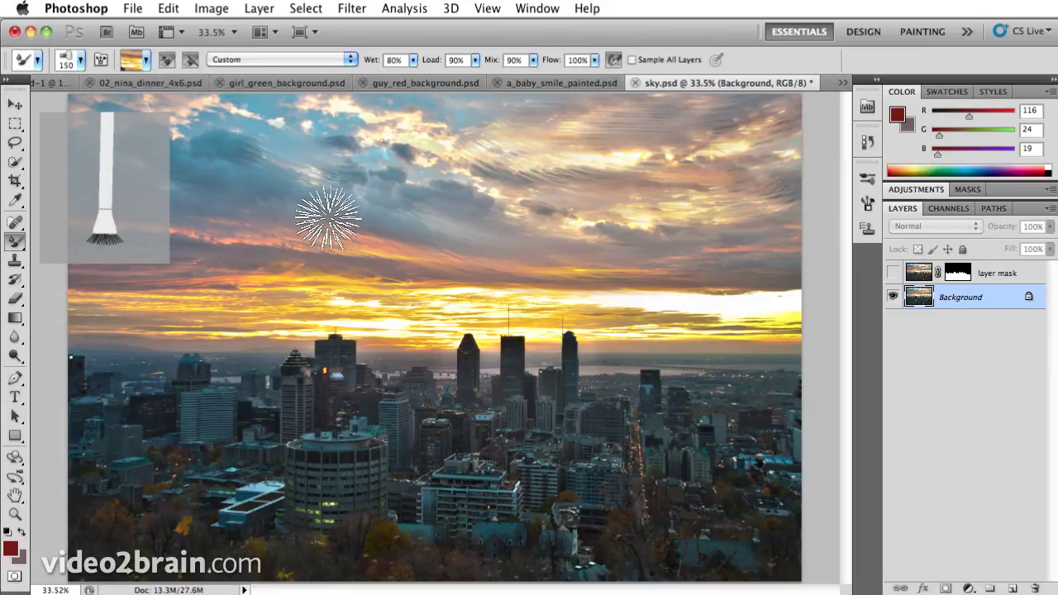
pyautogui.keyDown('alt'); pyautogui.click(322, 120); pyautogui.keyUp('alt')
pyautogui.moveTo(322, 120); pyautogui.dragTo(317, 126)
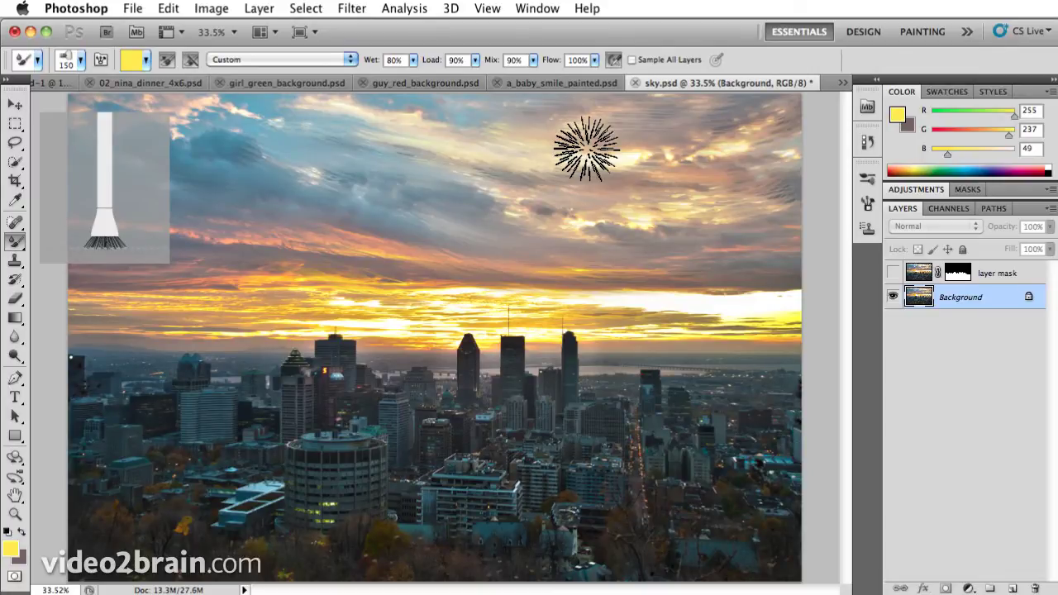
pyautogui.moveTo(587, 148); pyautogui.dragTo(581, 142)
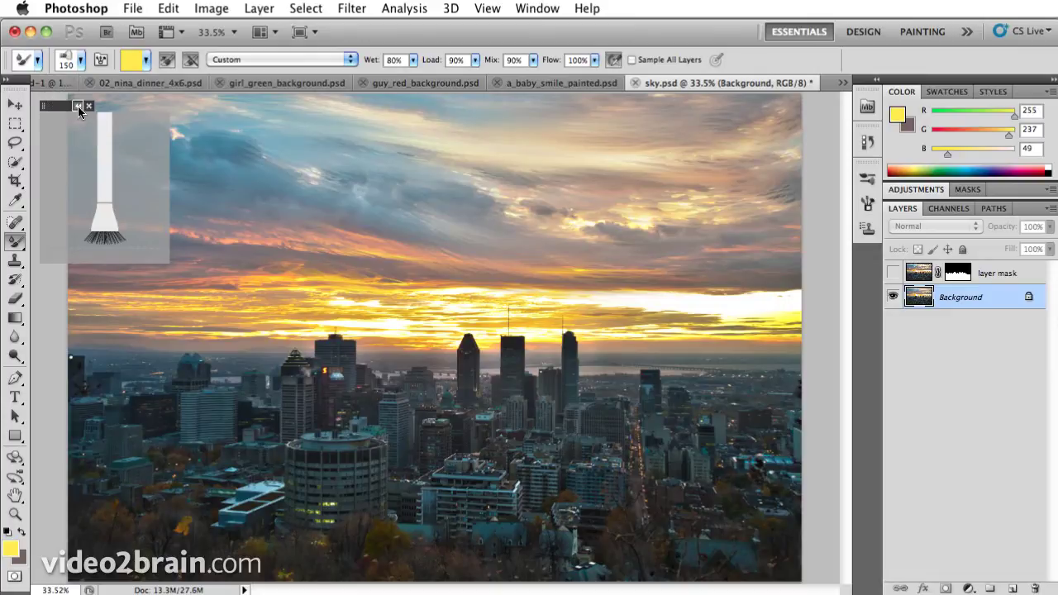
# Shrink the bristle preview and move it into the canvas corner, then smear the sunset band and remaining clouds into soft horizontal strokes
pyautogui.click(78, 106)
pyautogui.moveTo(62, 106)
pyautogui.mouseDown()
pyautogui.moveTo(168, 135)
pyautogui.moveTo(36, 117)
pyautogui.moveTo(38, 100)
pyautogui.mouseUp()
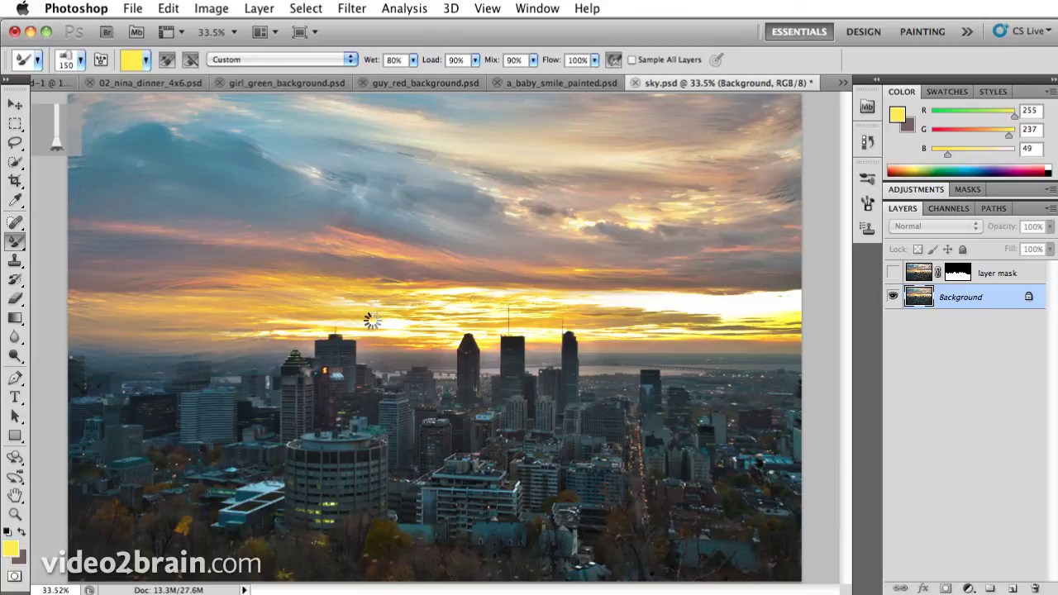
pyautogui.moveTo(372, 319)
pyautogui.mouseDown()
pyautogui.moveTo(468, 345)
pyautogui.moveTo(383, 327)
pyautogui.moveTo(353, 339)
pyautogui.moveTo(420, 303)
pyautogui.moveTo(492, 305)
pyautogui.moveTo(531, 319)
pyautogui.moveTo(627, 306)
pyautogui.moveTo(495, 290)
pyautogui.moveTo(473, 298)
pyautogui.moveTo(602, 278)
pyautogui.moveTo(678, 303)
pyautogui.moveTo(758, 305)
pyautogui.moveTo(774, 328)
pyautogui.moveTo(593, 316)
pyautogui.moveTo(388, 282)
pyautogui.moveTo(292, 291)
pyautogui.moveTo(436, 316)
pyautogui.moveTo(302, 318)
pyautogui.moveTo(427, 344)
pyautogui.moveTo(657, 362)
pyautogui.moveTo(763, 347)
pyautogui.moveTo(498, 325)
pyautogui.moveTo(282, 331)
pyautogui.moveTo(410, 284)
pyautogui.moveTo(754, 311)
pyautogui.moveTo(795, 303)
pyautogui.moveTo(622, 338)
pyautogui.moveTo(549, 331)
pyautogui.moveTo(686, 333)
pyautogui.moveTo(628, 318)
pyautogui.moveTo(591, 319)
pyautogui.moveTo(710, 346)
pyautogui.moveTo(771, 290)
pyautogui.mouseUp()
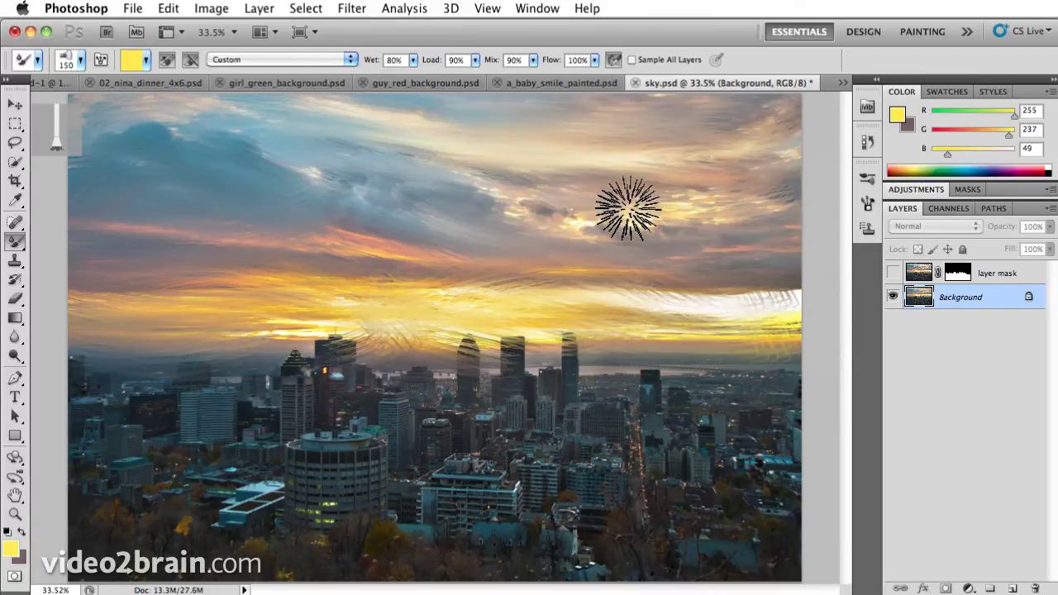
pyautogui.moveTo(403, 143)
pyautogui.mouseDown()
pyautogui.moveTo(600, 228)
pyautogui.moveTo(615, 213)
pyautogui.moveTo(387, 156)
pyautogui.moveTo(579, 211)
pyautogui.moveTo(682, 205)
pyautogui.moveTo(419, 178)
pyautogui.moveTo(564, 228)
pyautogui.moveTo(757, 244)
pyautogui.moveTo(739, 281)
pyautogui.moveTo(779, 297)
pyautogui.moveTo(769, 310)
pyautogui.moveTo(521, 291)
pyautogui.moveTo(203, 295)
pyautogui.moveTo(375, 322)
pyautogui.moveTo(344, 338)
pyautogui.moveTo(228, 342)
pyautogui.moveTo(618, 374)
pyautogui.moveTo(777, 350)
pyautogui.moveTo(460, 324)
pyautogui.moveTo(762, 349)
pyautogui.moveTo(712, 237)
pyautogui.moveTo(666, 279)
pyautogui.moveTo(746, 120)
pyautogui.moveTo(832, 137)
pyautogui.moveTo(748, 154)
pyautogui.moveTo(672, 206)
pyautogui.moveTo(342, 202)
pyautogui.moveTo(811, 262)
pyautogui.mouseUp()
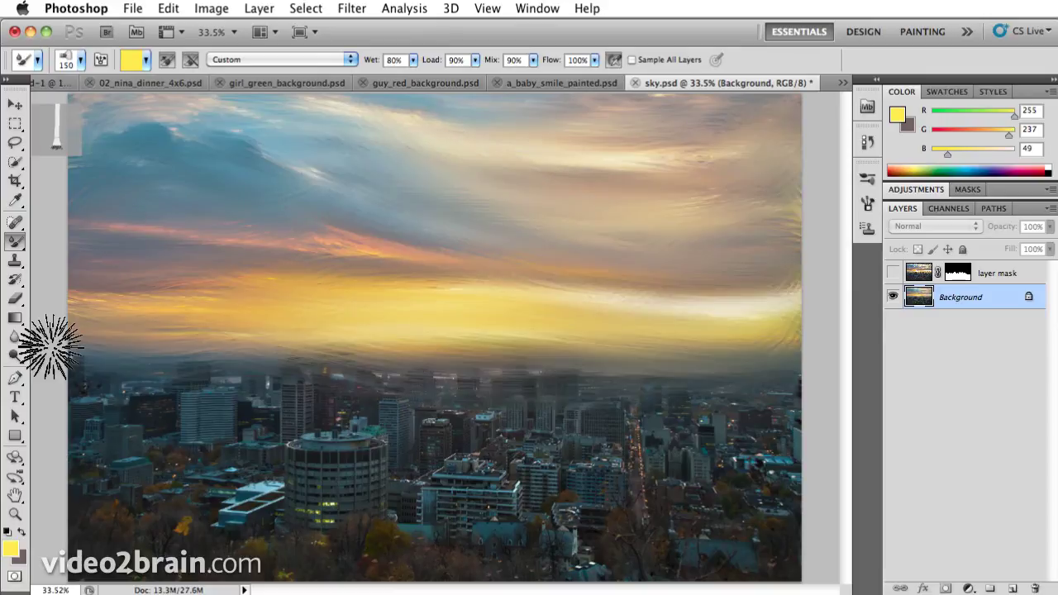
# Switch to the Flat Angle Low Bristle Count brush tip at 150 px and enlarge the bristle preview
pyautogui.click(80, 63)
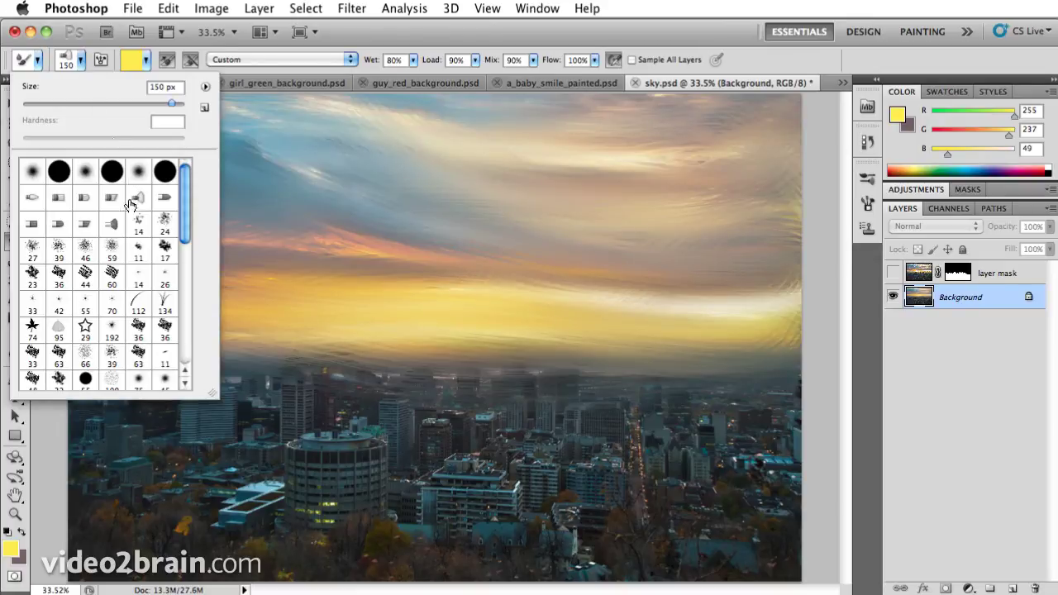
pyautogui.click(79, 231)
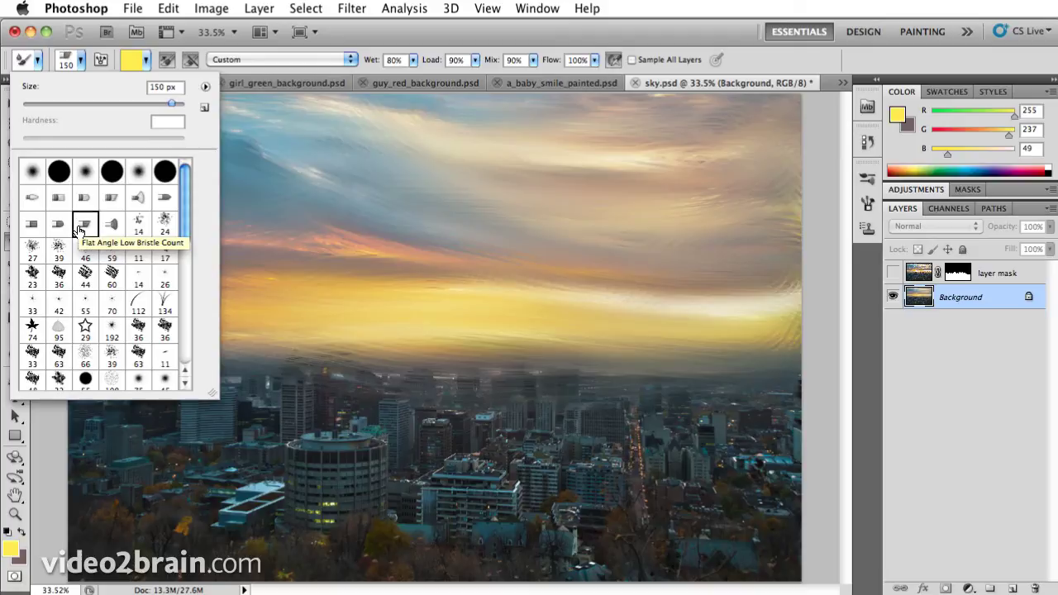
pyautogui.click(393, 45)
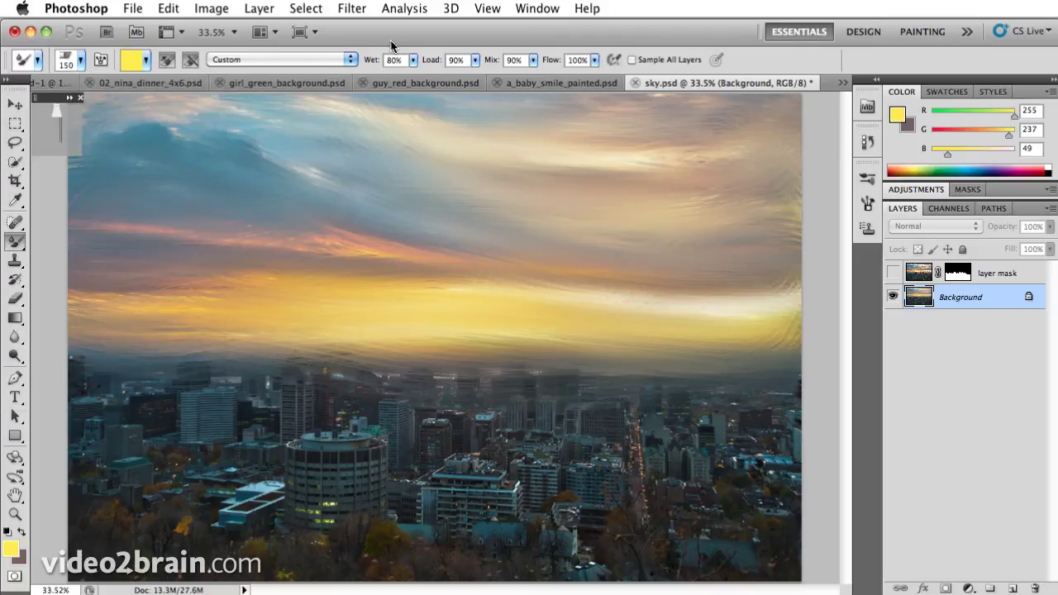
pyautogui.click(70, 97)
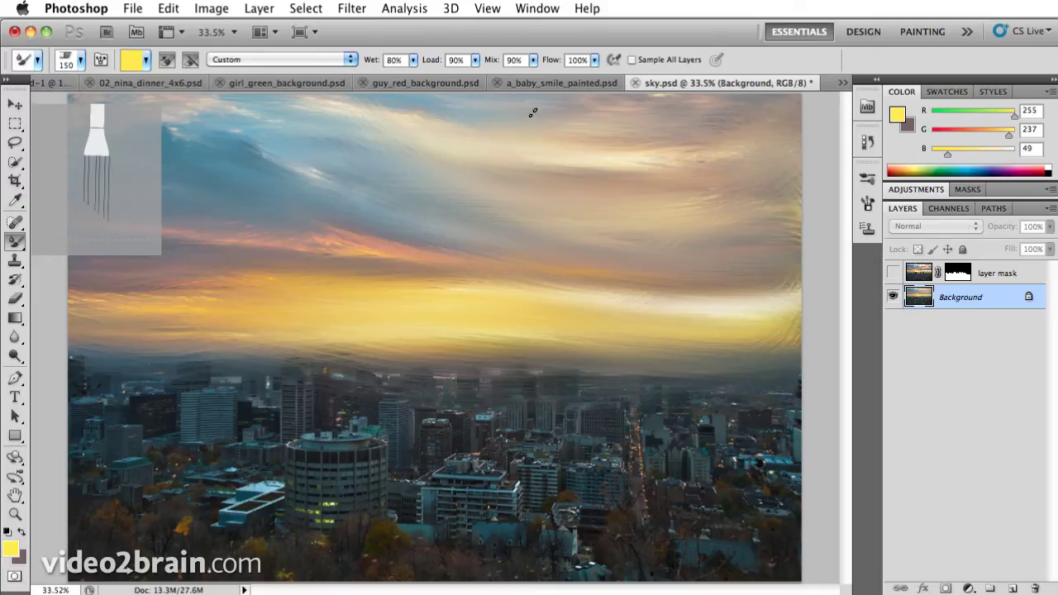
# Turn off solid-color loading, clean the brush, sample a patch of sky, and paint streaky bristle strokes across the upper clouds
pyautogui.click(146, 60)
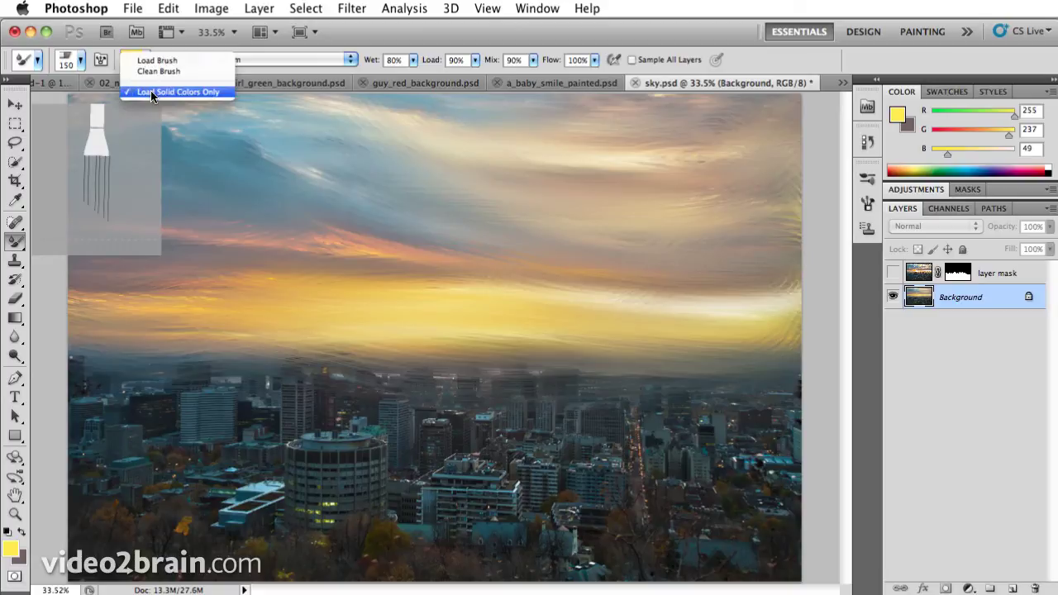
pyautogui.click(151, 90)
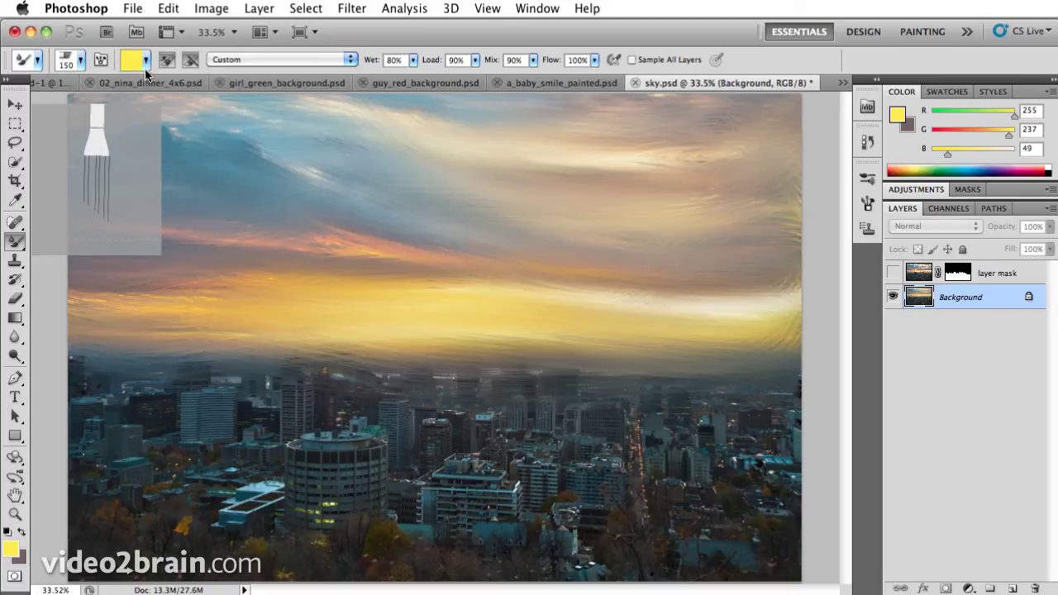
pyautogui.click(145, 62)
pyautogui.click(147, 79)
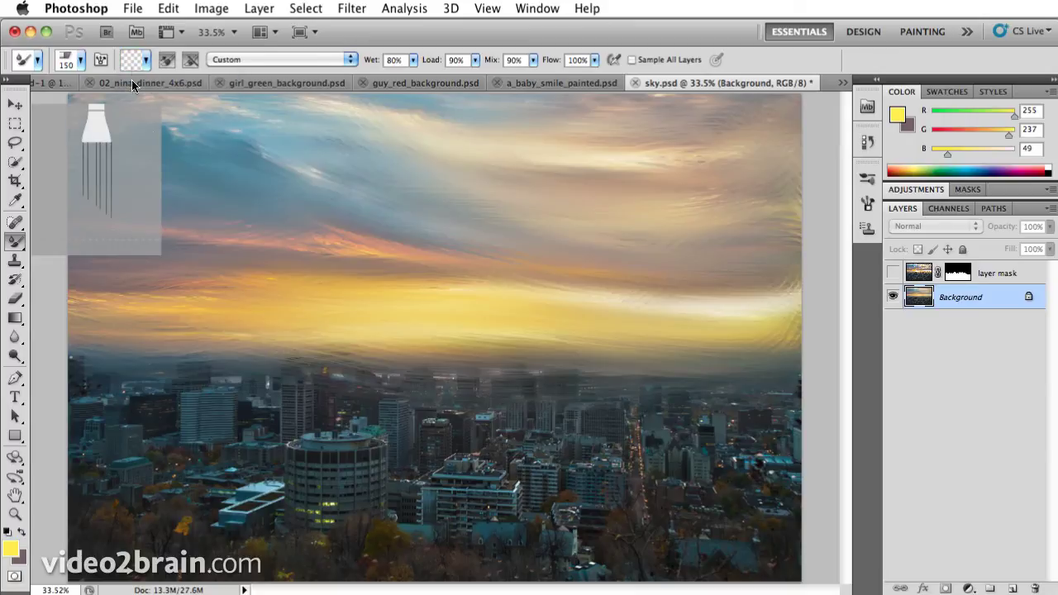
pyautogui.keyDown('alt'); pyautogui.click(332, 248); pyautogui.keyUp('alt')
pyautogui.moveTo(598, 167)
pyautogui.mouseDown()
pyautogui.moveTo(571, 130)
pyautogui.moveTo(232, 125)
pyautogui.moveTo(174, 111)
pyautogui.moveTo(151, 81)
pyautogui.mouseUp()
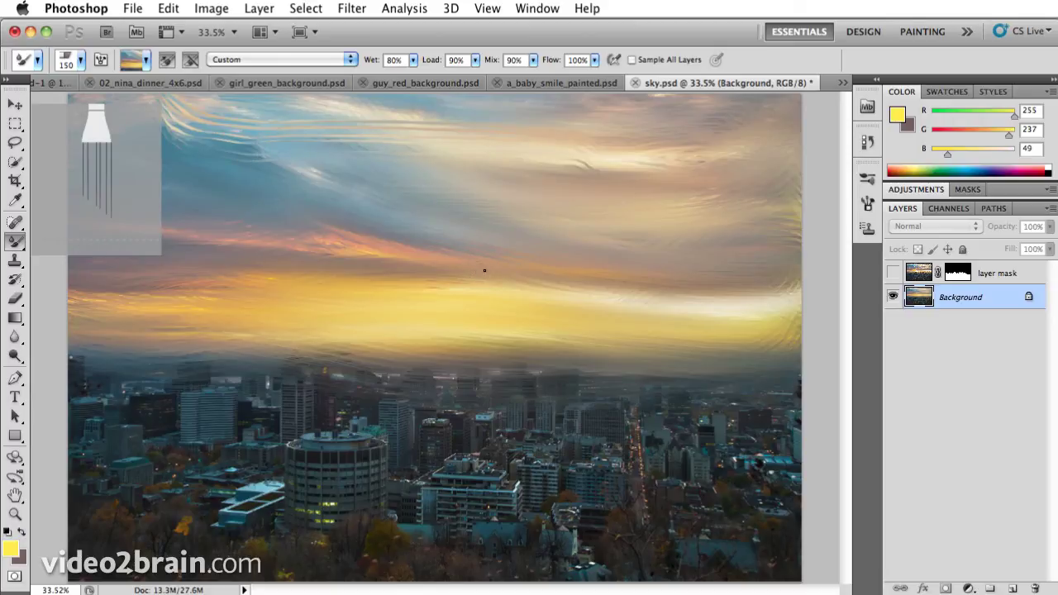
# Change the brush tip to the flat blunt bristle preset at 150 px
pyautogui.click(83, 63)
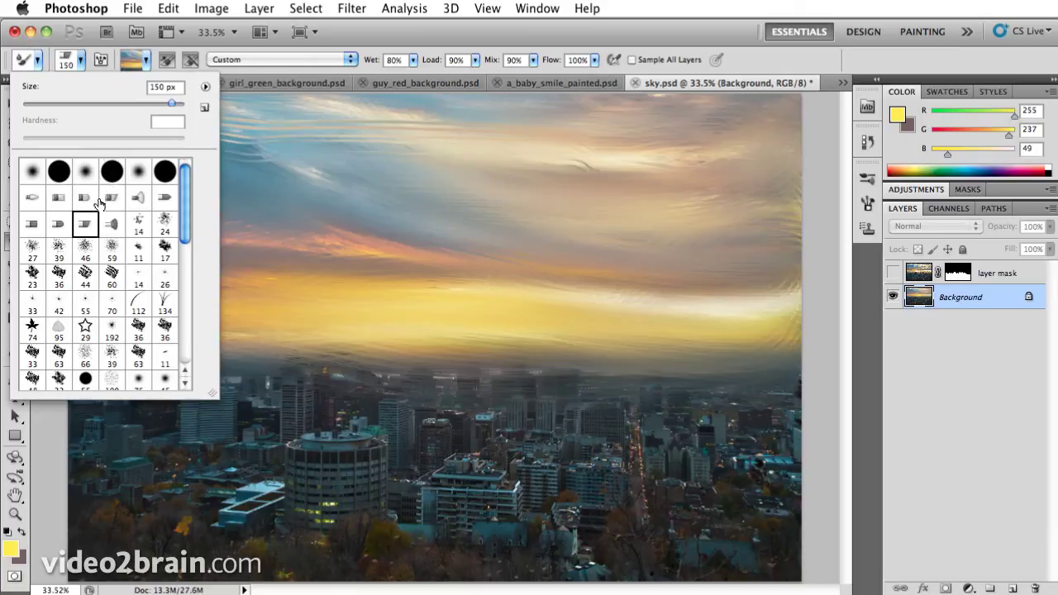
pyautogui.click(31, 225)
pyautogui.click(372, 45)
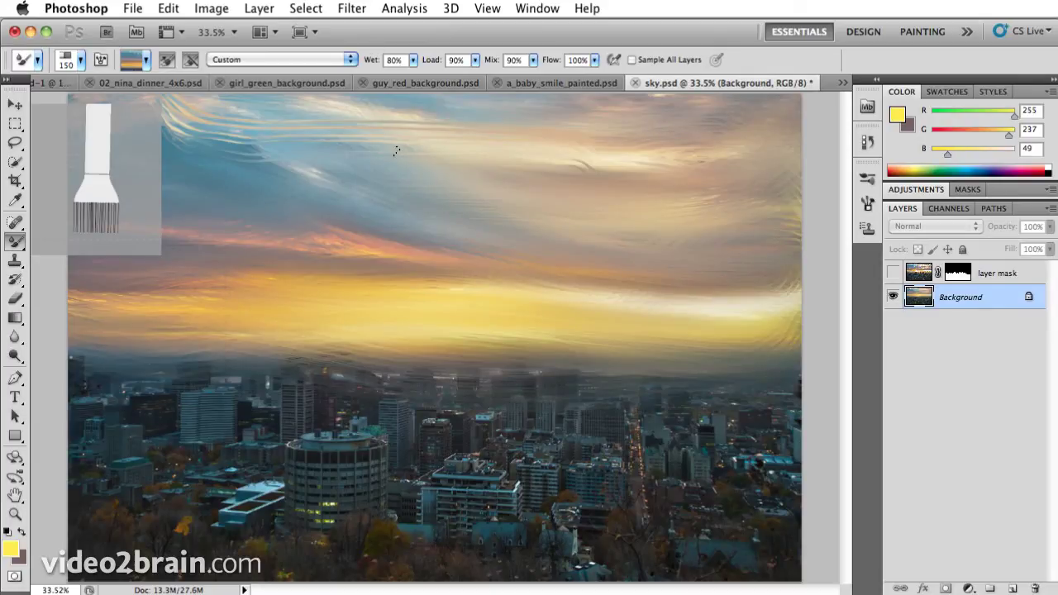